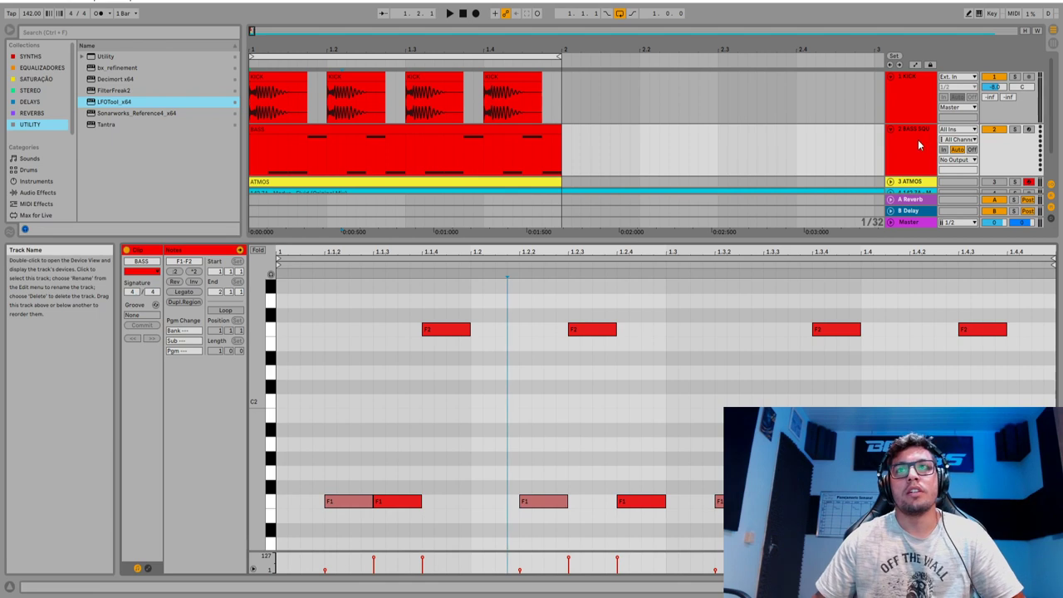
# Load the Serum_x64 synth onto the bass track, solo the track and select its MIDI clip's one-bar range
pyautogui.click(918, 145)
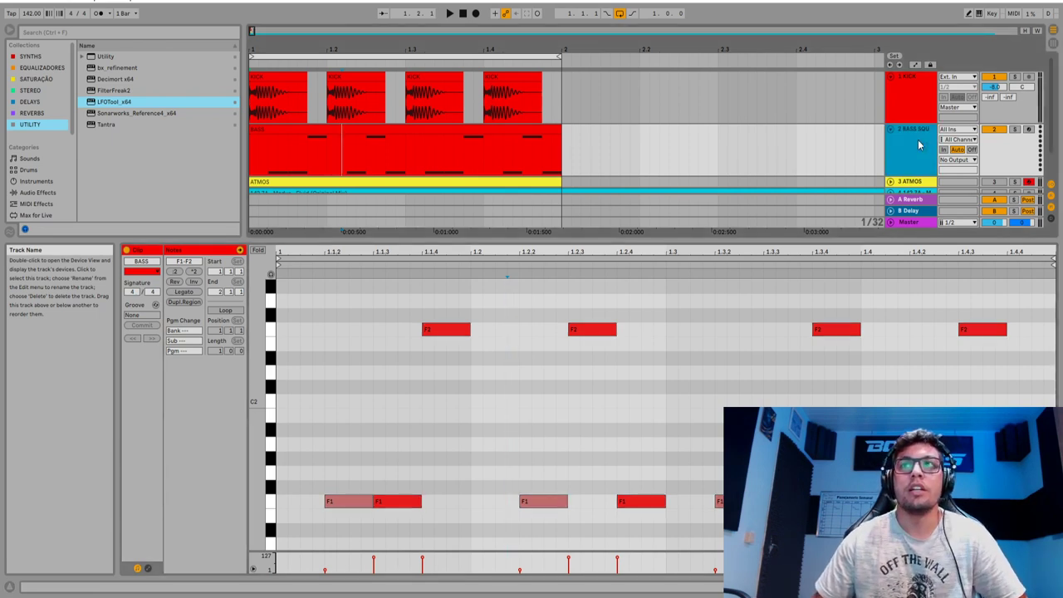
pyautogui.click(35, 57)
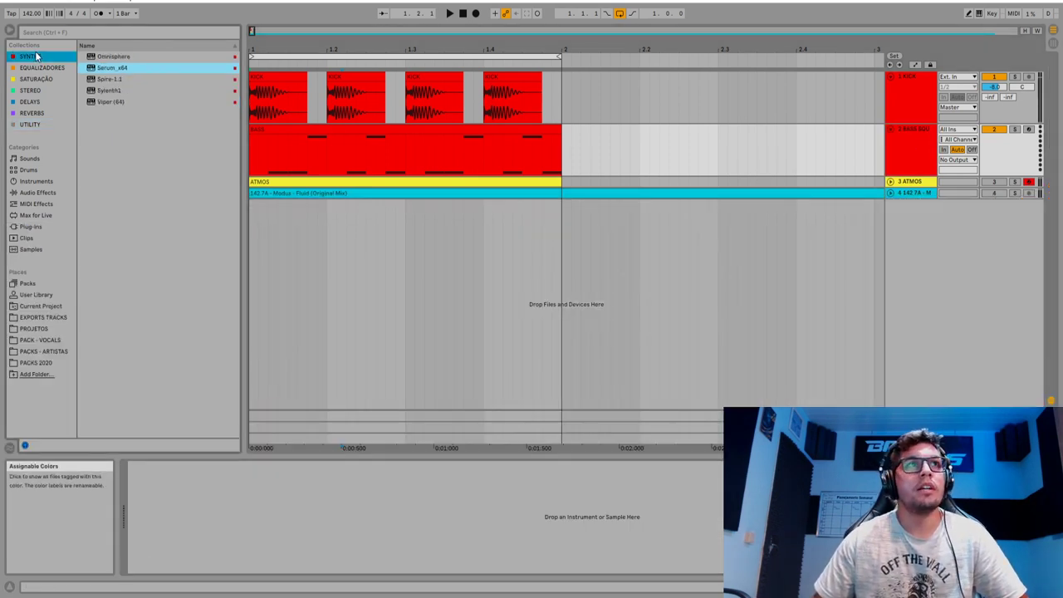
pyautogui.moveTo(115, 69); pyautogui.dragTo(211, 501)
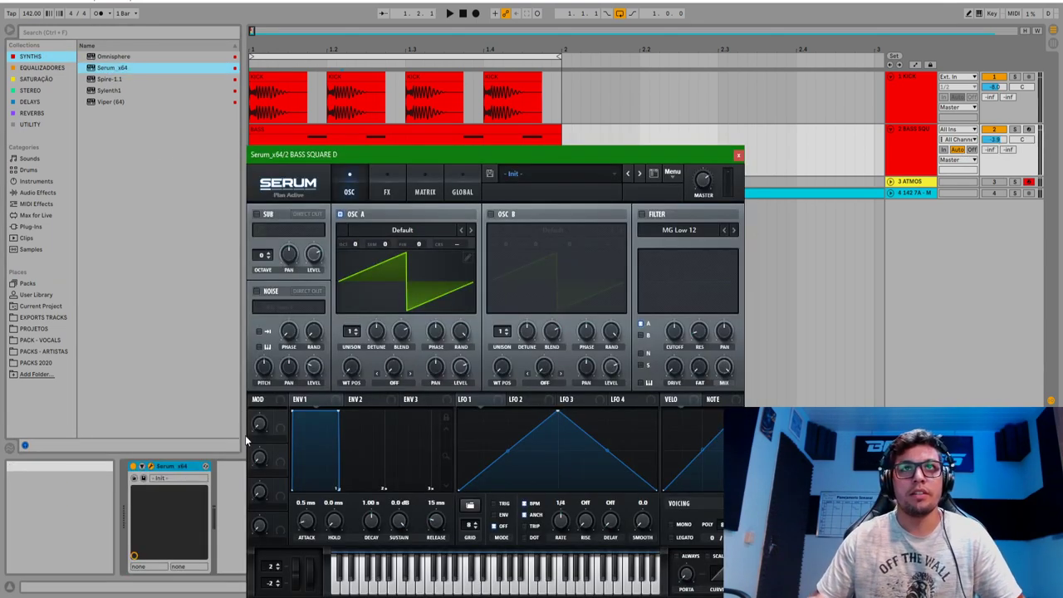
pyautogui.click(1015, 129)
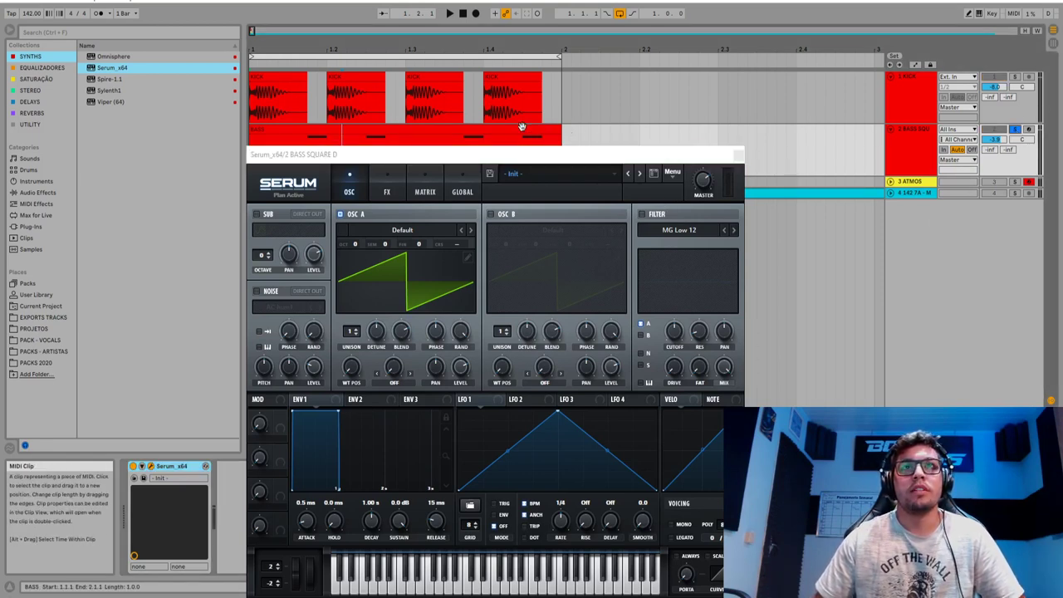
pyautogui.click(551, 133)
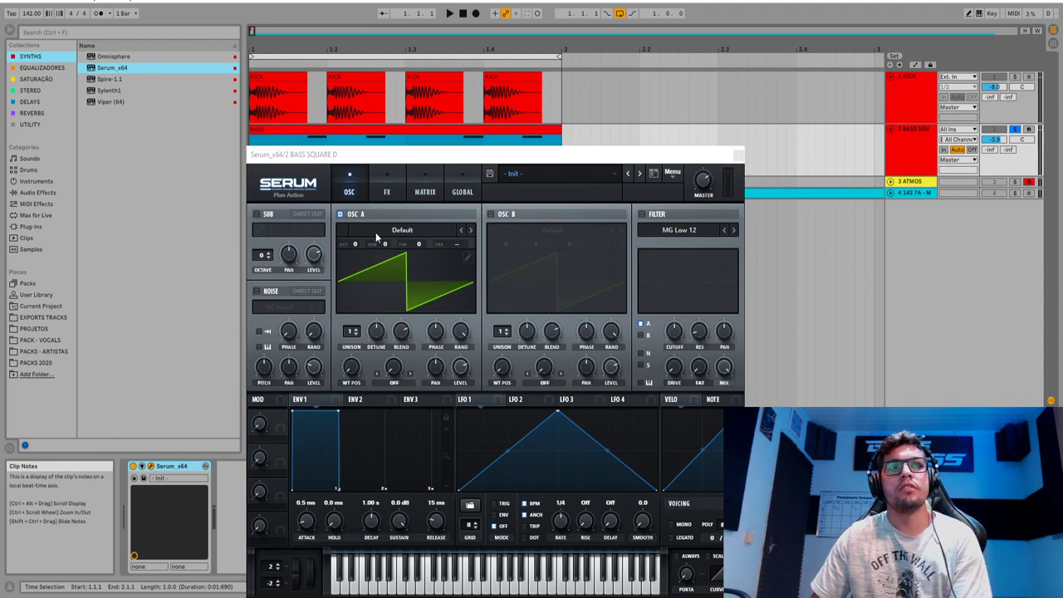
# Load the Basic Shapes wavetable from the Analog category into oscillator A and set its wavetable position to the square wave
pyautogui.click(413, 230)
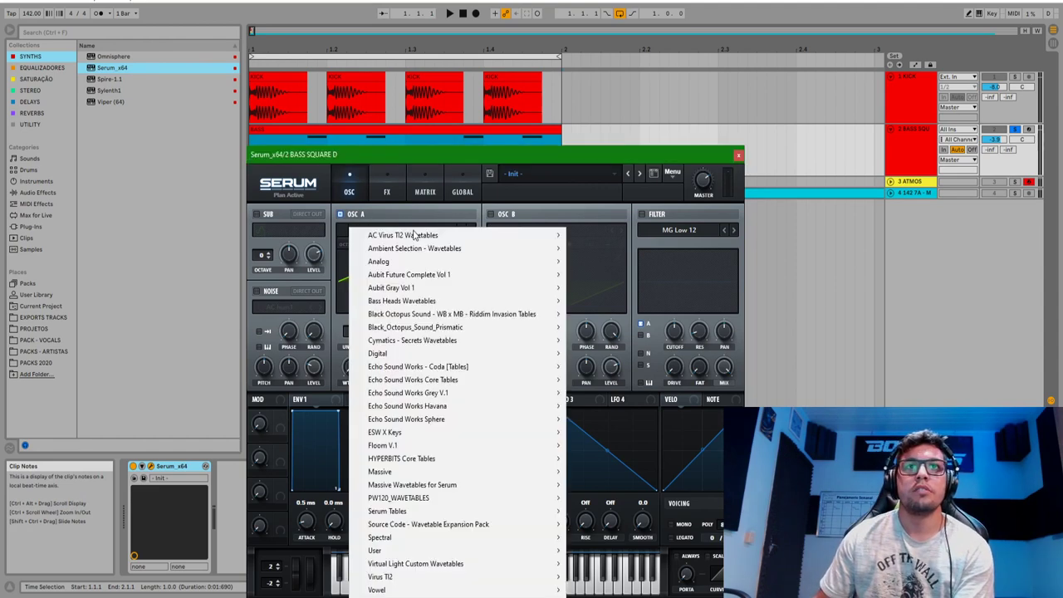
pyautogui.click(417, 221)
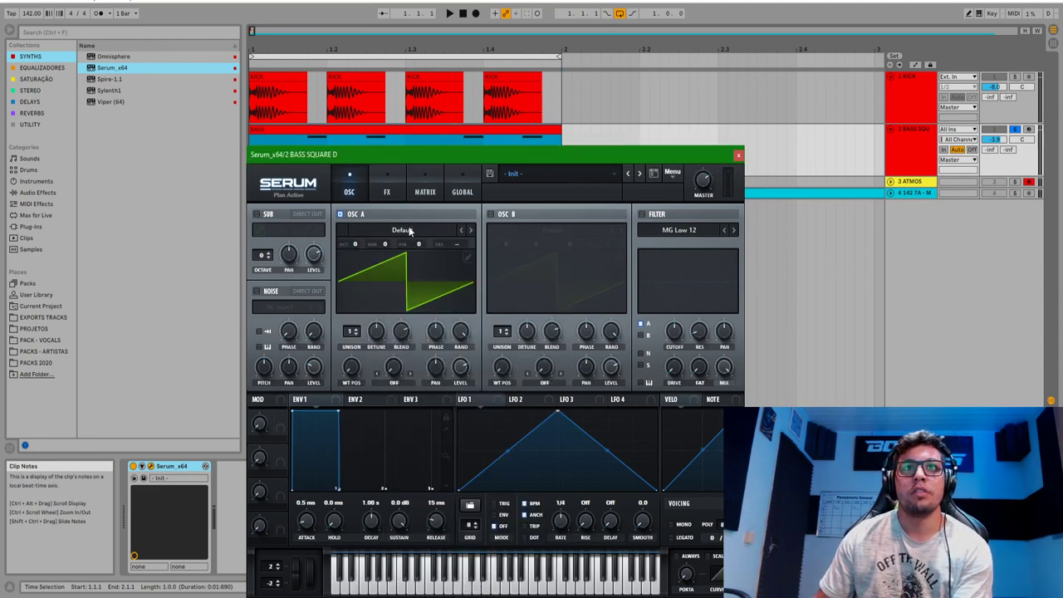
pyautogui.click(409, 231)
pyautogui.moveTo(407, 264)
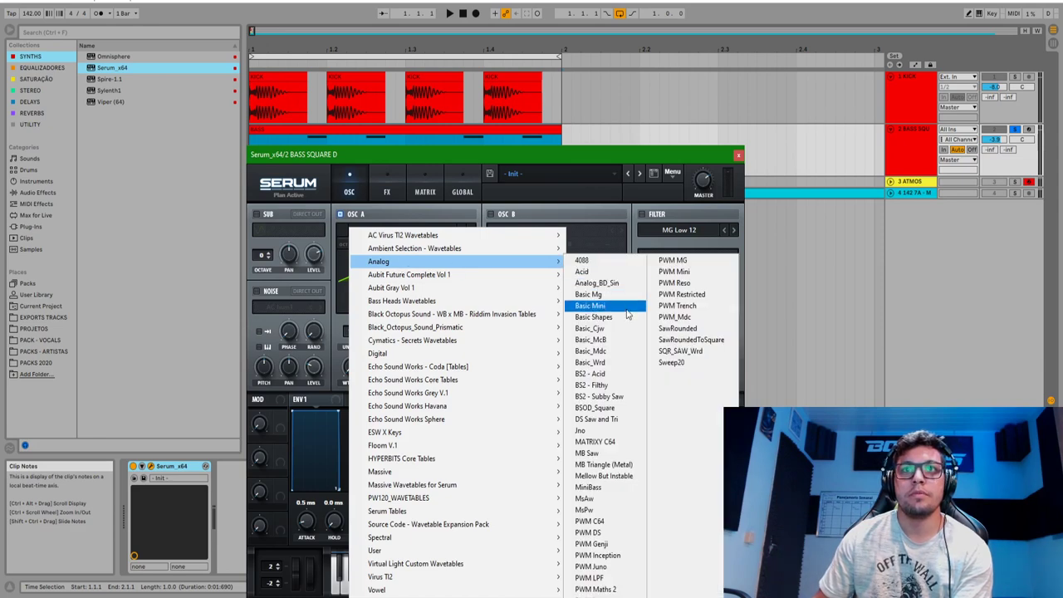
pyautogui.click(593, 317)
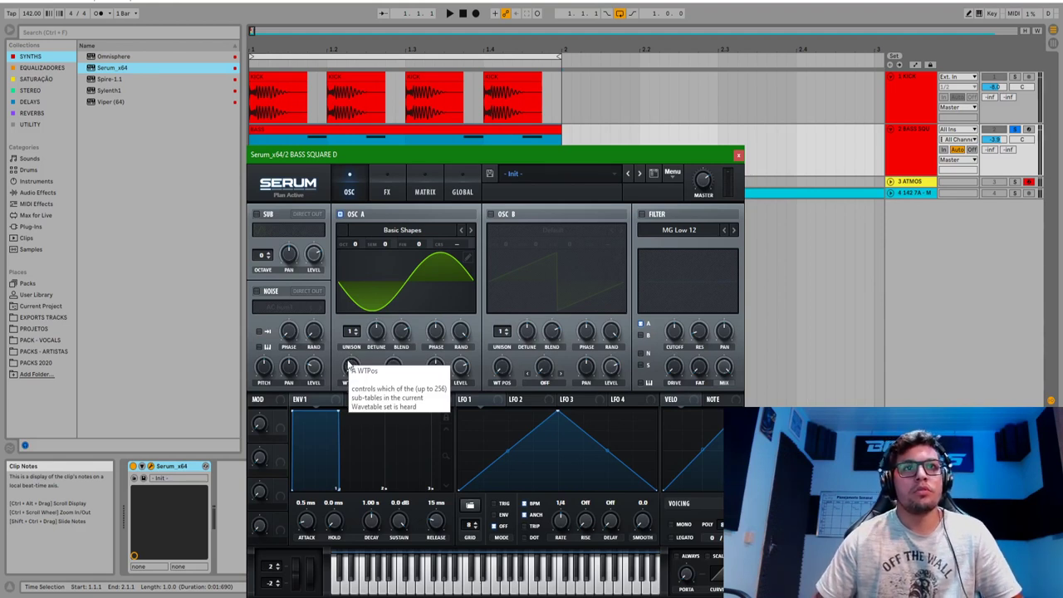
pyautogui.moveTo(351, 368); pyautogui.dragTo(354, 305)
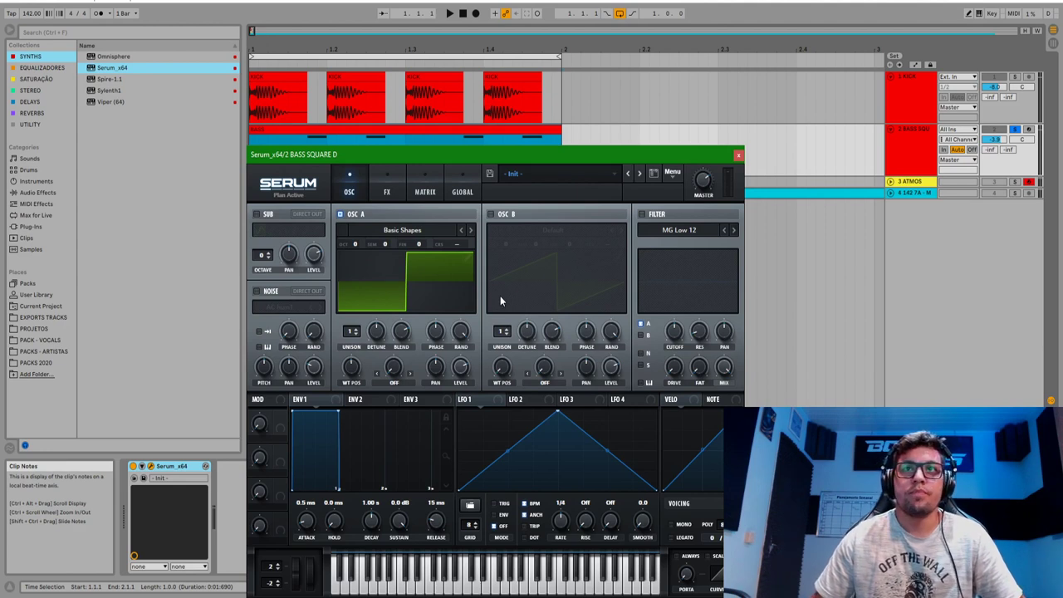
# Enable the filter, set its type to MG Low 24 and lower the cutoff close to its minimum
pyautogui.click(641, 215)
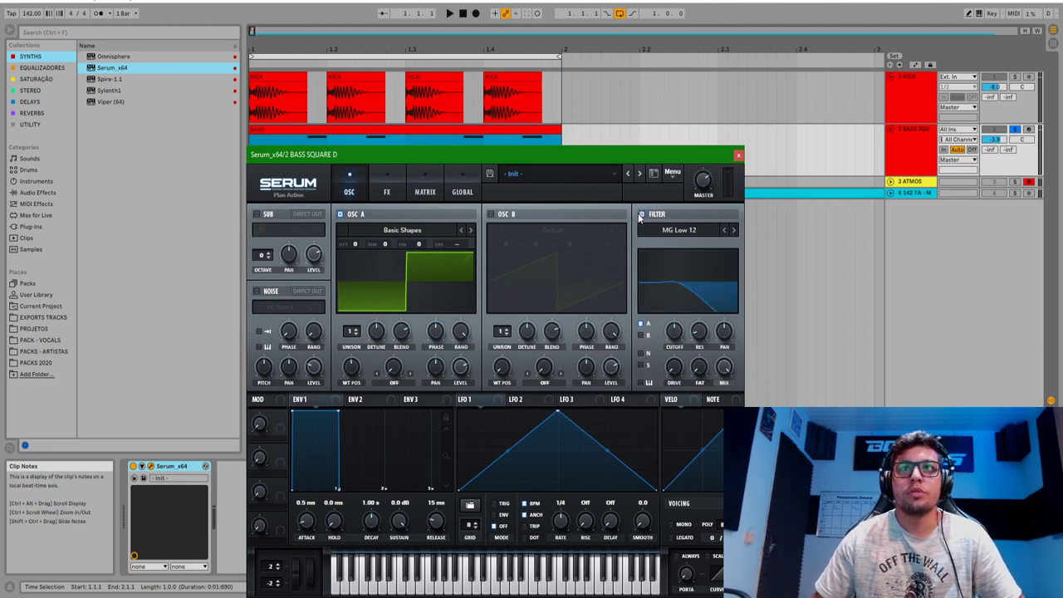
pyautogui.click(684, 231)
pyautogui.click(693, 233)
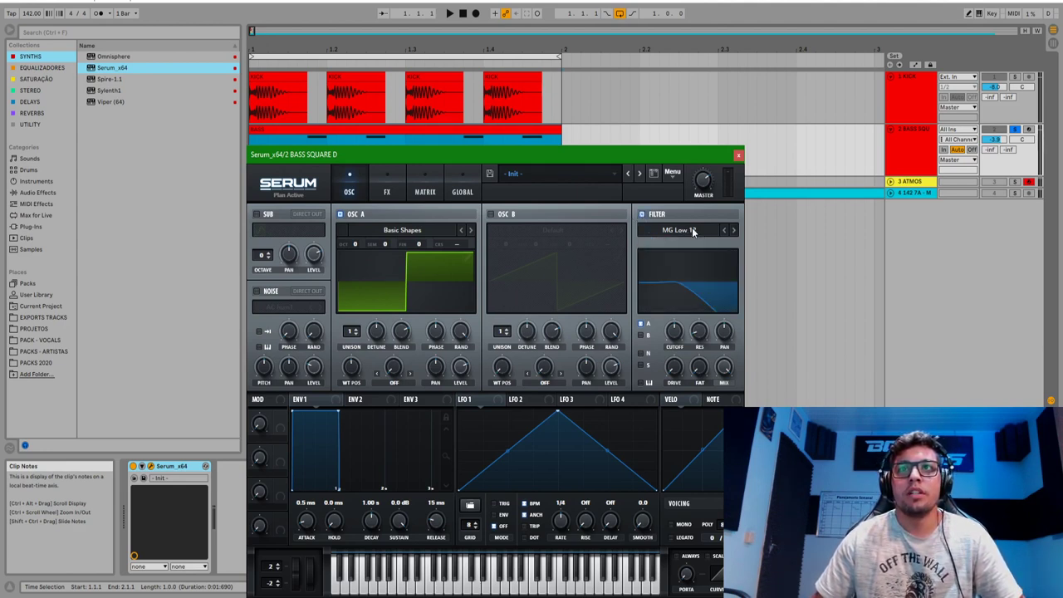
pyautogui.click(734, 232)
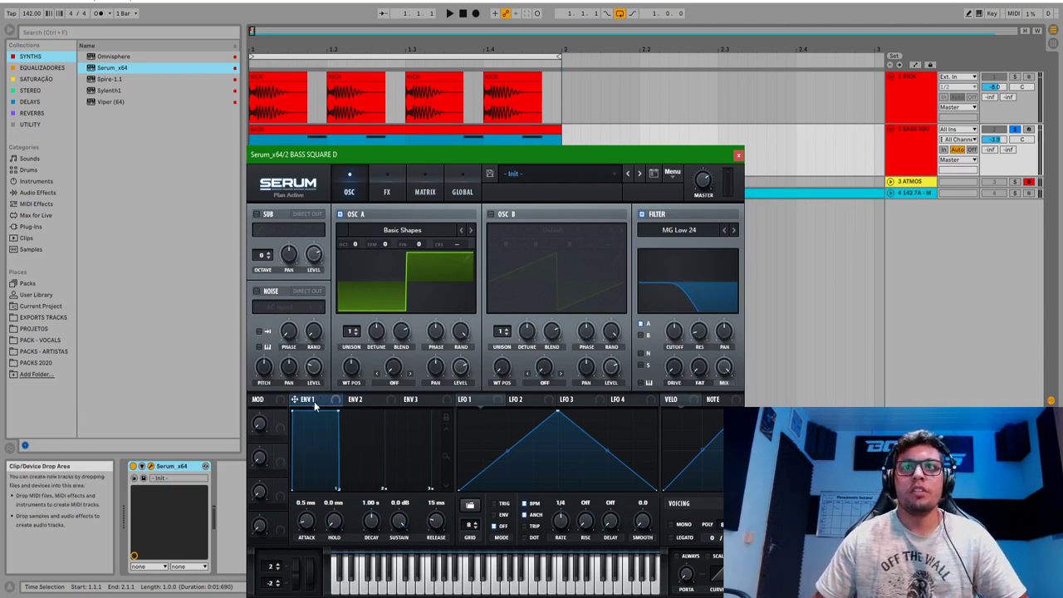
pyautogui.moveTo(674, 336); pyautogui.dragTo(667, 388)
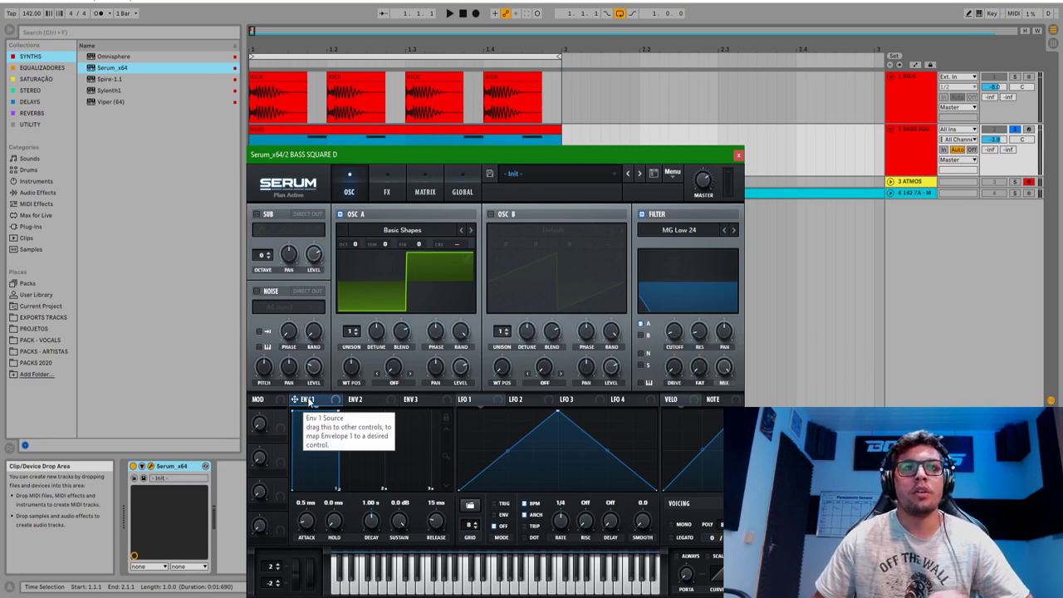
# Assign Env 1 to modulate the filter cutoff and set oscillator A's octave to -1
pyautogui.moveTo(307, 404); pyautogui.dragTo(674, 332)
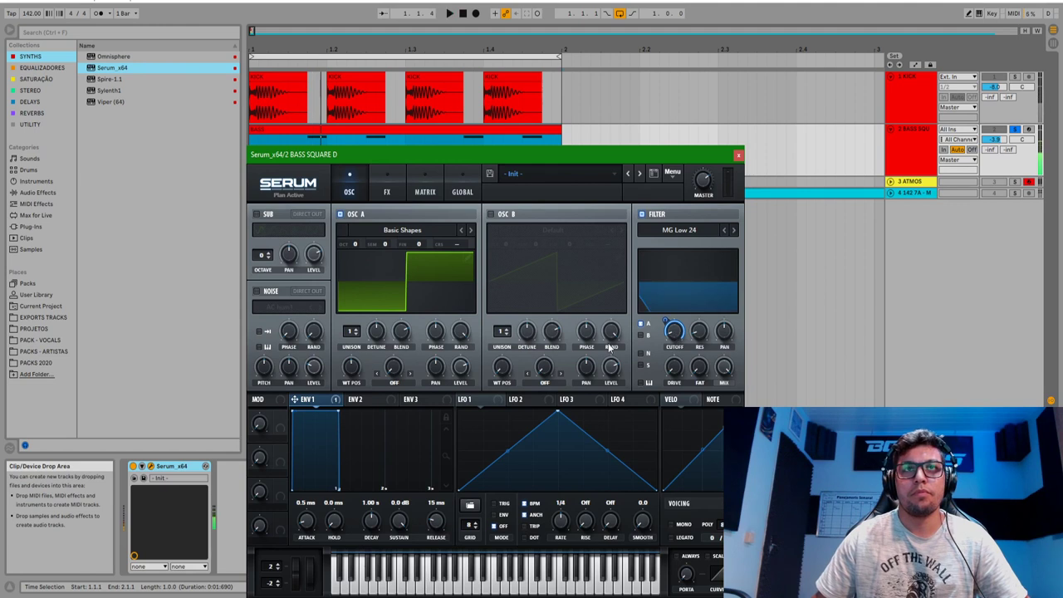
pyautogui.moveTo(355, 243); pyautogui.dragTo(357, 250)
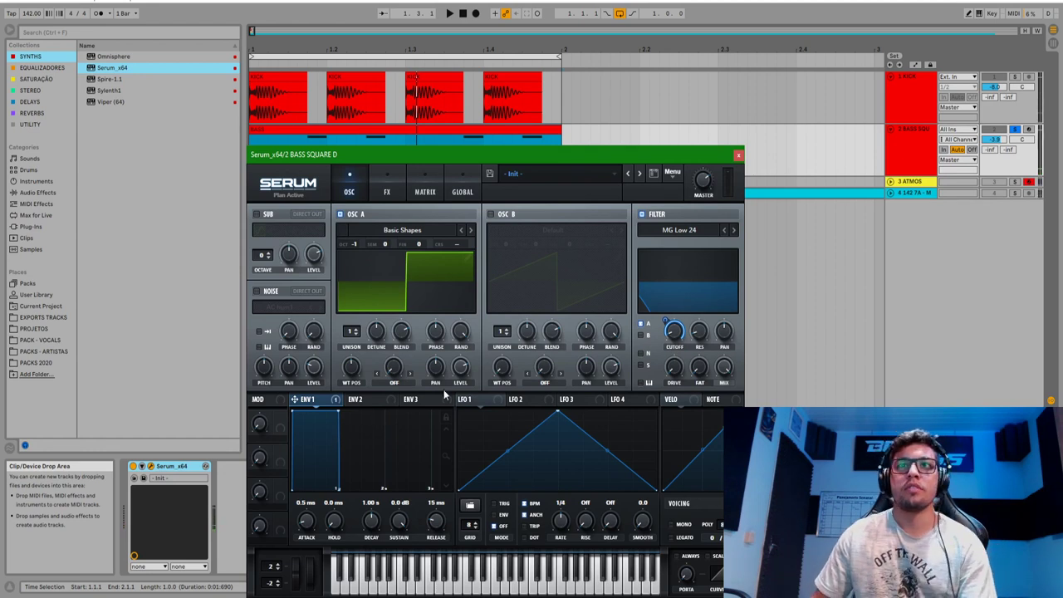
# Reduce the Env 1 modulation amount on the filter cutoff and audition the bass
pyautogui.moveTo(666, 321)
pyautogui.mouseDown()
pyautogui.moveTo(665, 358)
pyautogui.moveTo(669, 299)
pyautogui.moveTo(665, 322)
pyautogui.mouseUp()
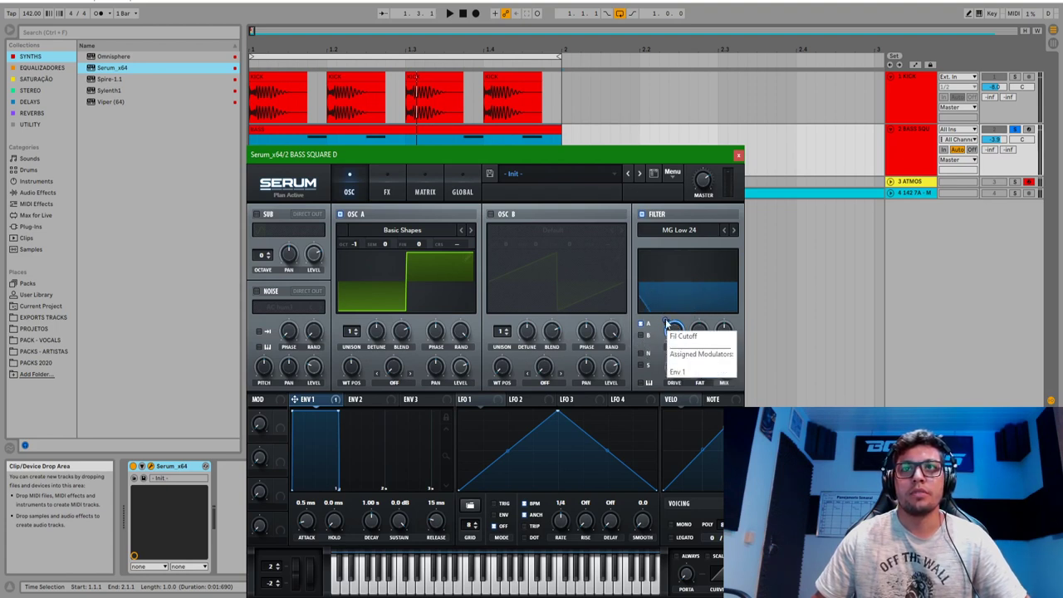
pyautogui.click(666, 322)
pyautogui.moveTo(666, 322); pyautogui.dragTo(669, 349)
pyautogui.press('space')
pyautogui.press('space')
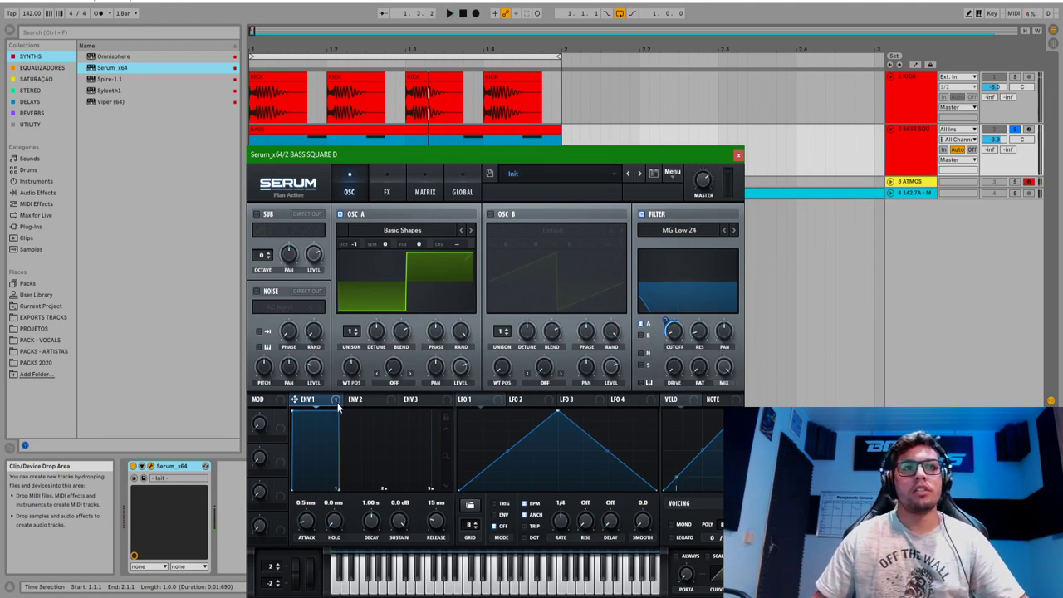
# Shape Env 1 with a 2.61 s decay, -17.4 dB sustain and 150 ms release while auditioning the bass
pyautogui.moveTo(337, 414); pyautogui.dragTo(351, 465)
pyautogui.press('space')
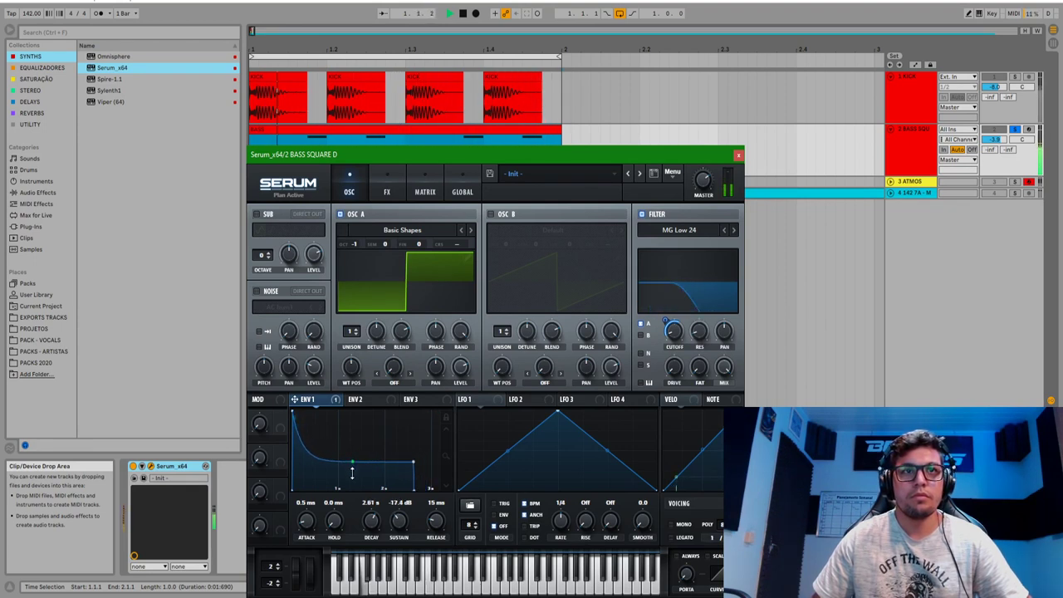
pyautogui.press('space')
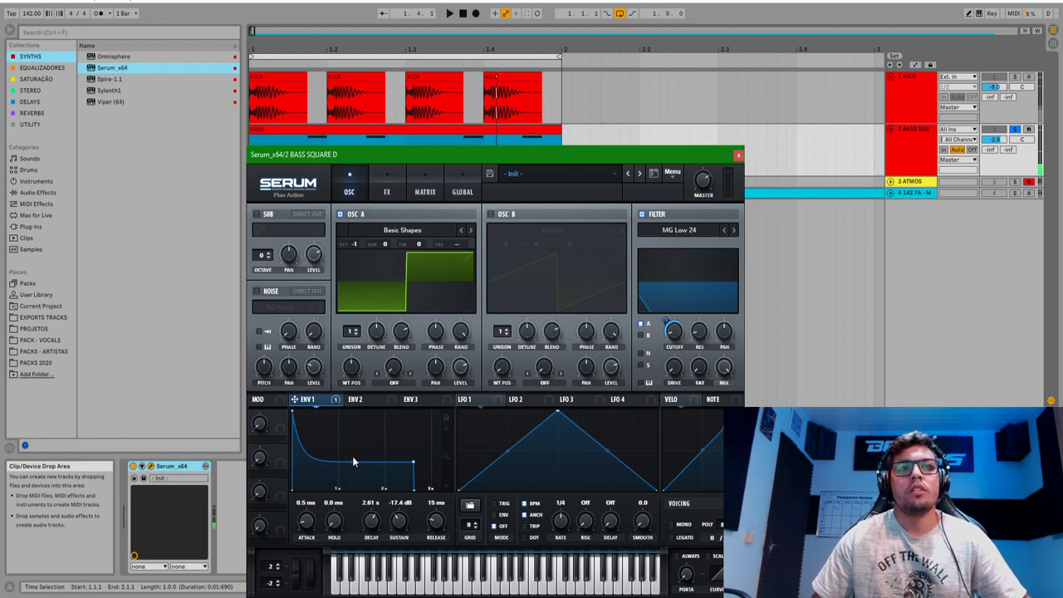
pyautogui.moveTo(435, 520); pyautogui.dragTo(440, 505)
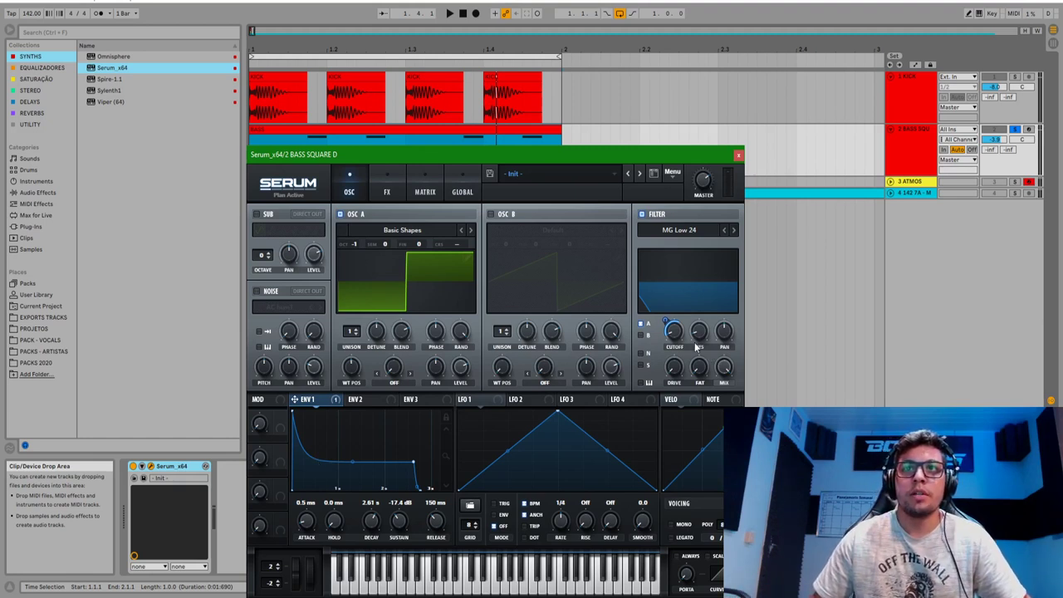
# Audition the soloed bass and shorten Env 1's decay to 1.75 s with the sustain at -15.7 dB
pyautogui.moveTo(700, 336); pyautogui.dragTo(701, 341)
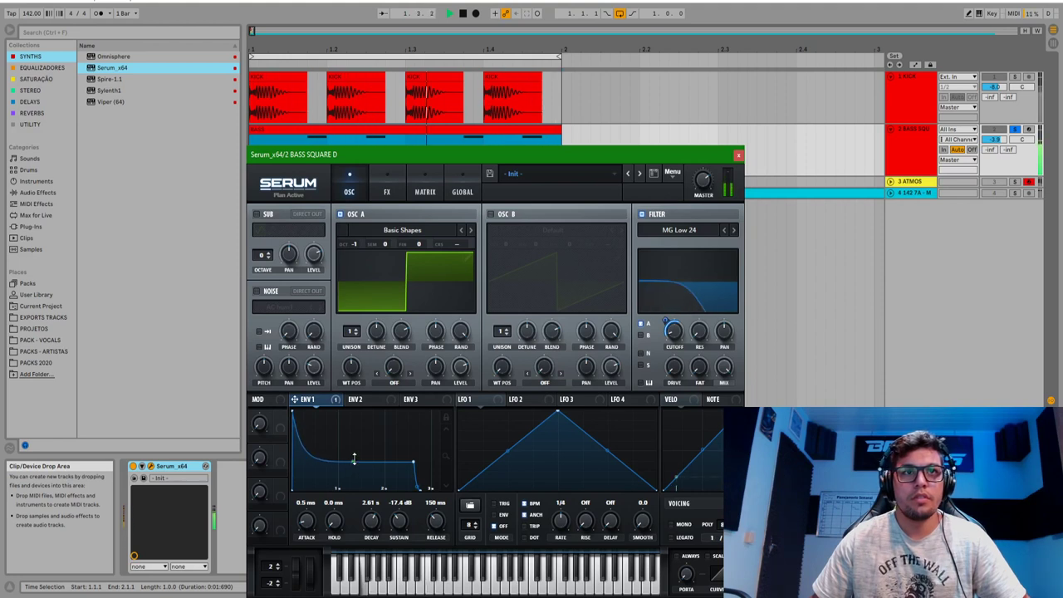
pyautogui.moveTo(666, 312)
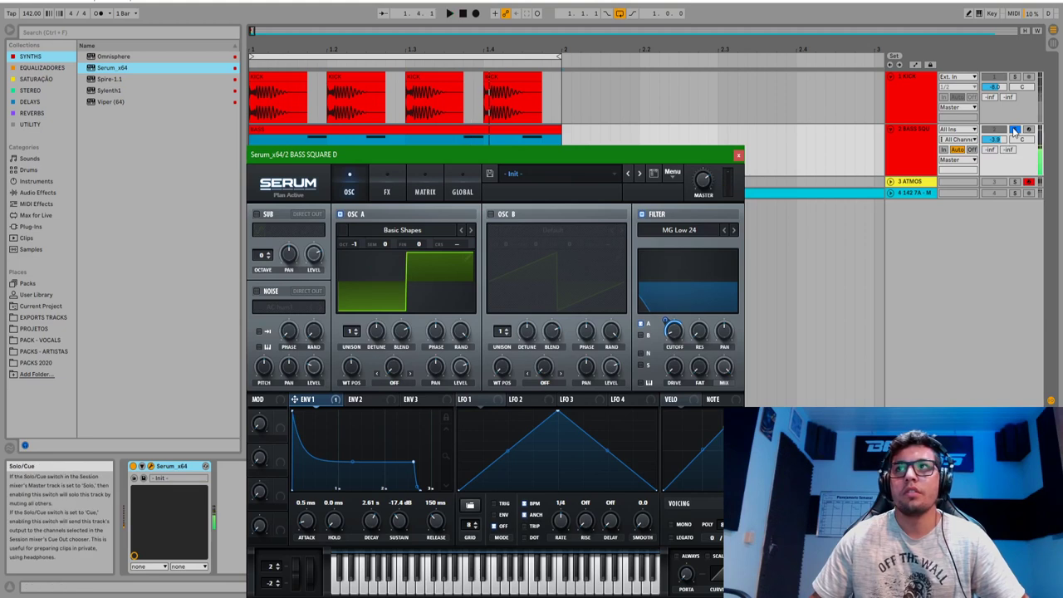
pyautogui.click(911, 228)
pyautogui.press('space')
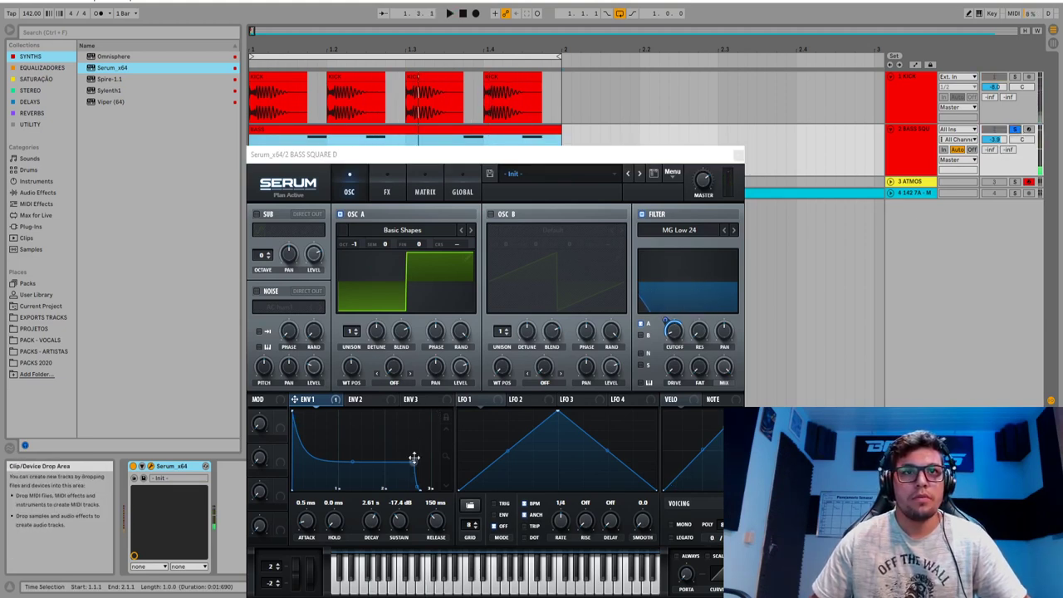
pyautogui.moveTo(413, 460); pyautogui.dragTo(374, 458)
pyautogui.press('space')
pyautogui.press('space')
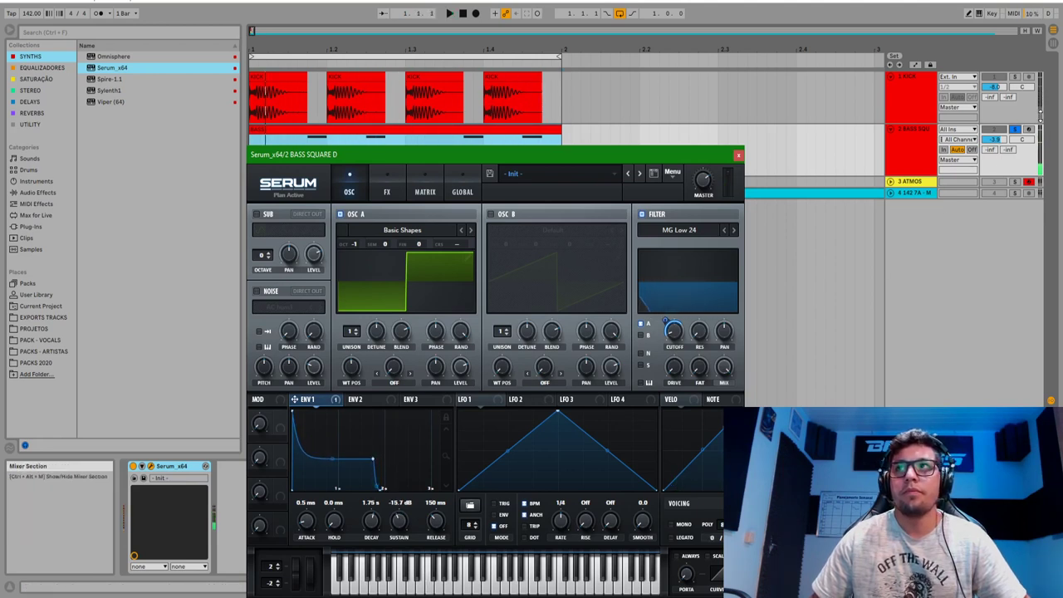
# Unsolo the bass track to hear it with the kick, and turn oscillator A's random phase fully down
pyautogui.click(1015, 131)
pyautogui.press('space')
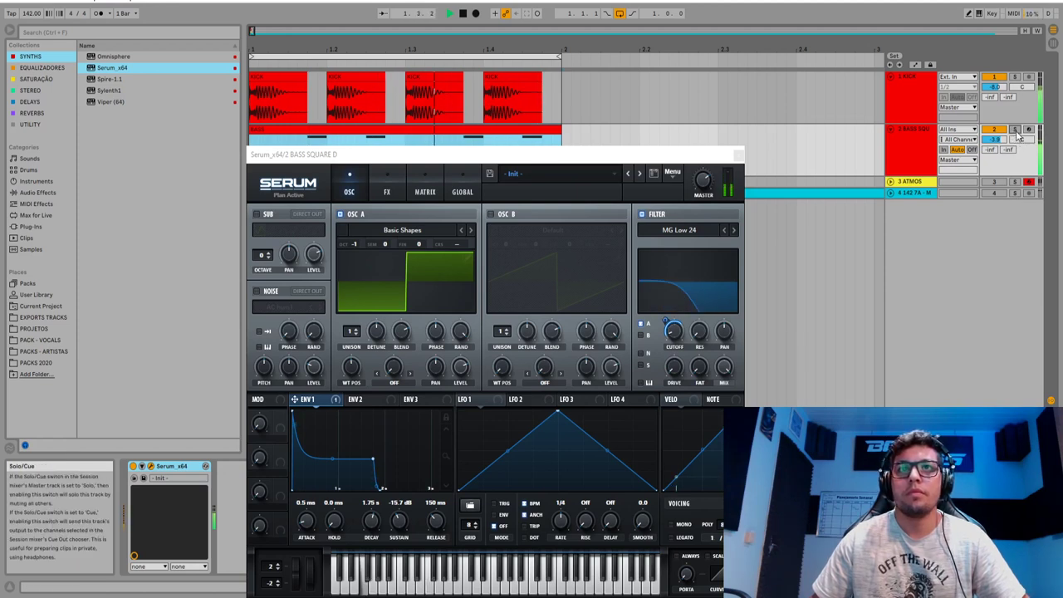
pyautogui.press('space')
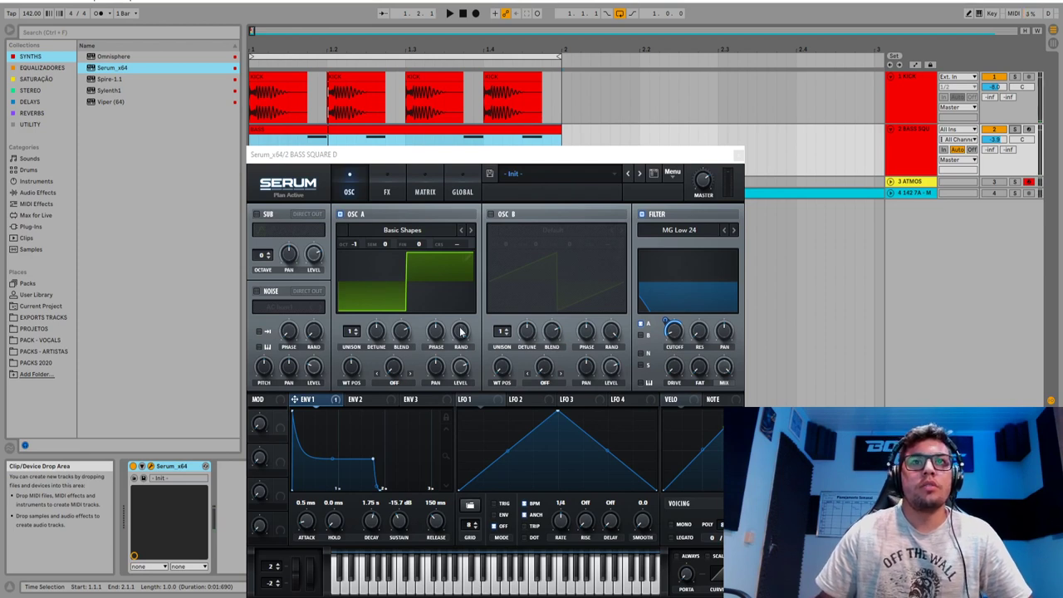
pyautogui.moveTo(459, 332); pyautogui.dragTo(434, 586)
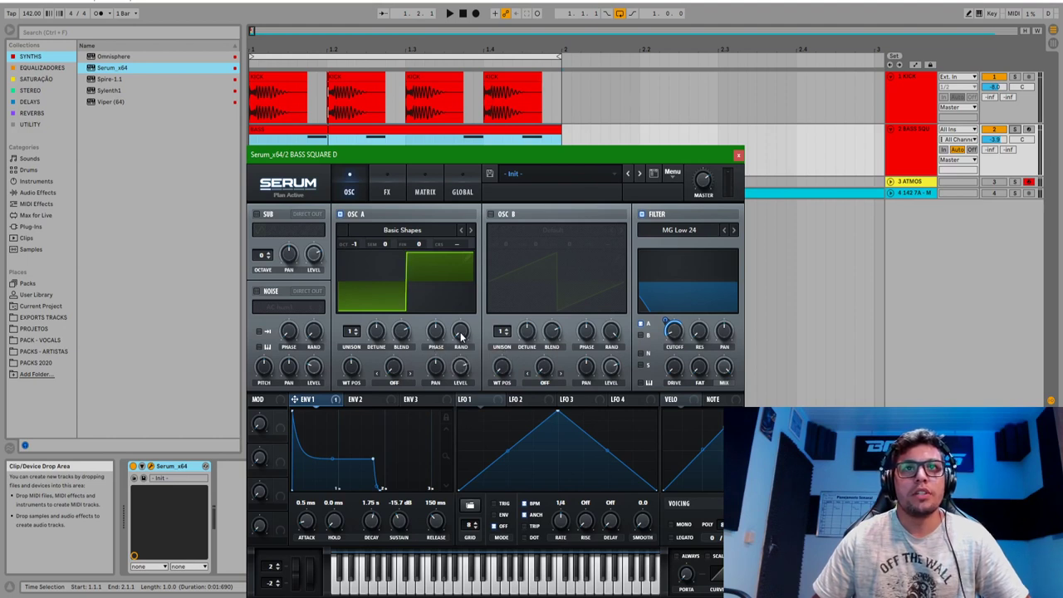
# Assign Env 2 to the filter cutoff with a modulation amount of about 43 and play the loop
pyautogui.click(362, 405)
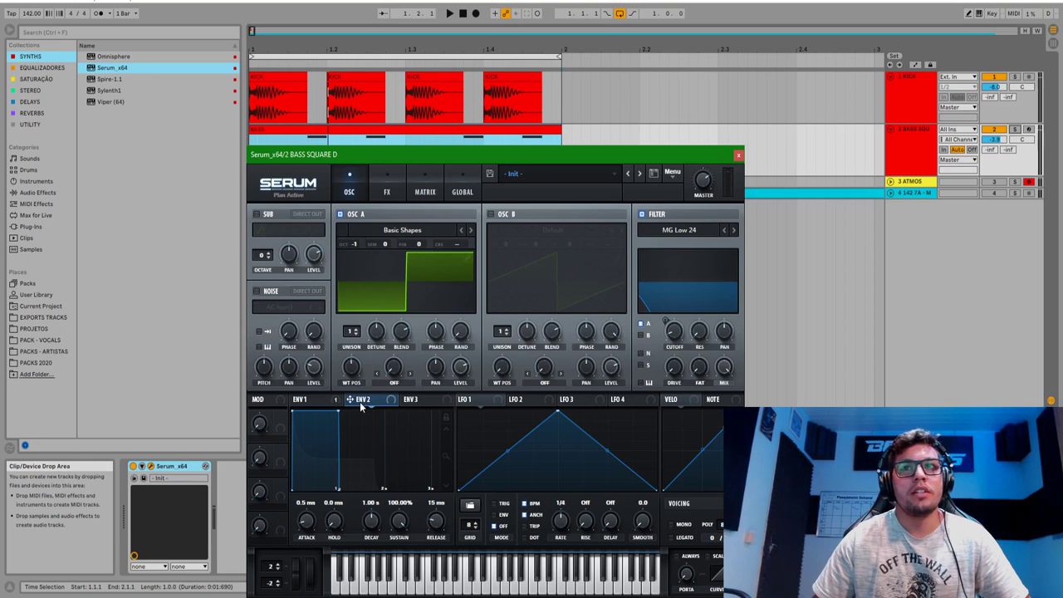
pyautogui.moveTo(657, 343)
pyautogui.mouseDown()
pyautogui.moveTo(674, 334)
pyautogui.moveTo(659, 344)
pyautogui.mouseUp()
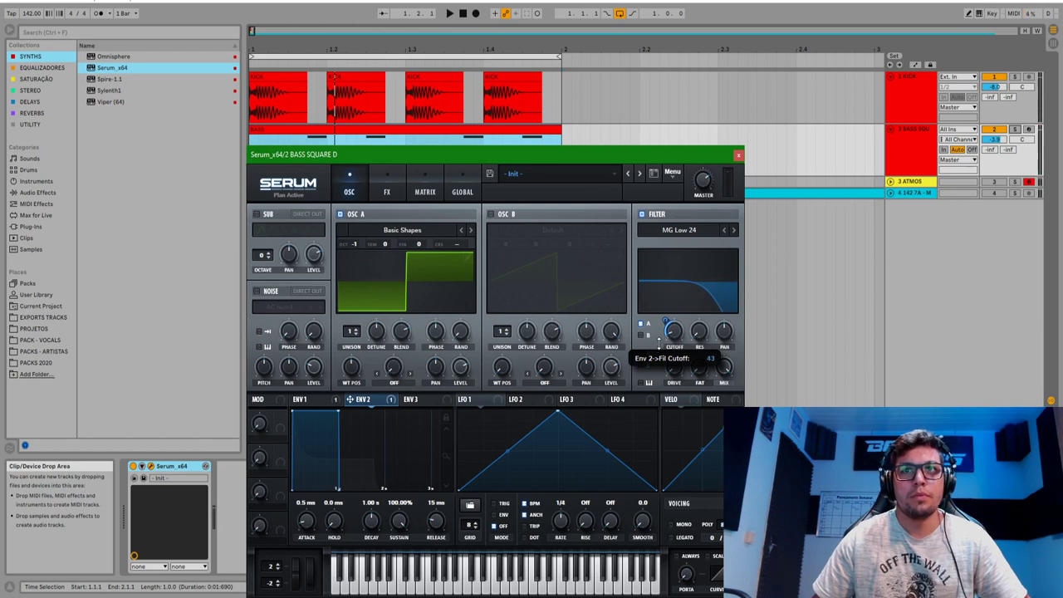
pyautogui.press('space')
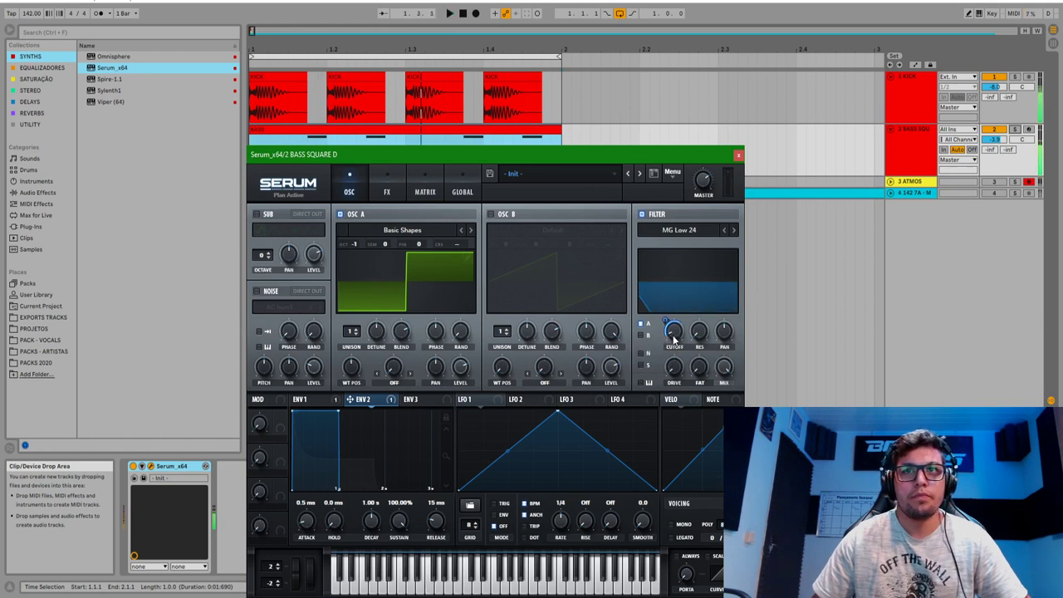
pyautogui.press('space')
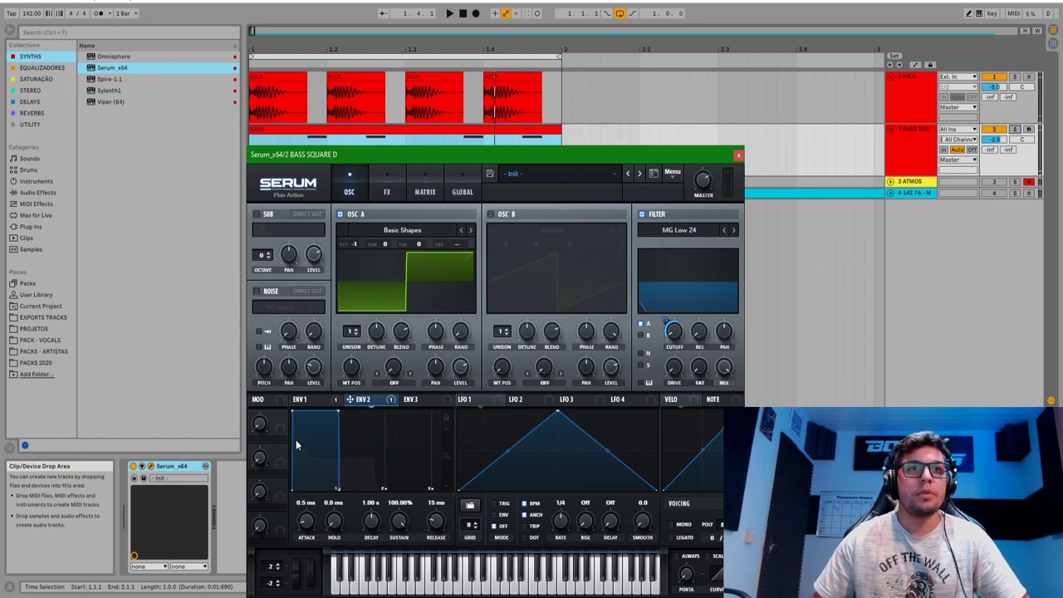
# Set the attack of both Env 2 and Env 1 to 0.0 ms
pyautogui.moveTo(313, 513); pyautogui.dragTo(313, 570)
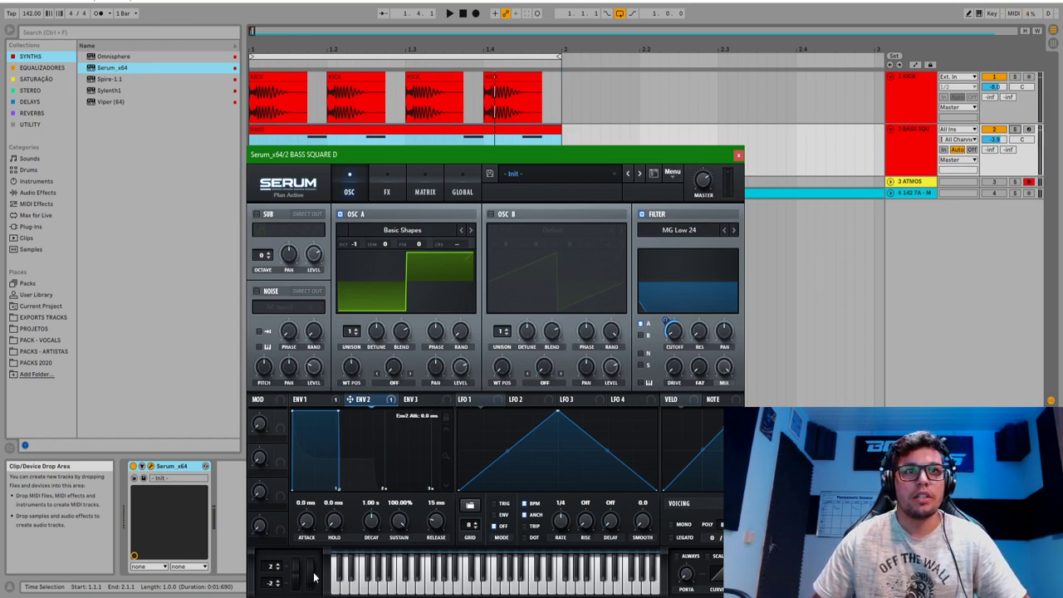
pyautogui.click(326, 403)
pyautogui.moveTo(311, 520); pyautogui.dragTo(328, 576)
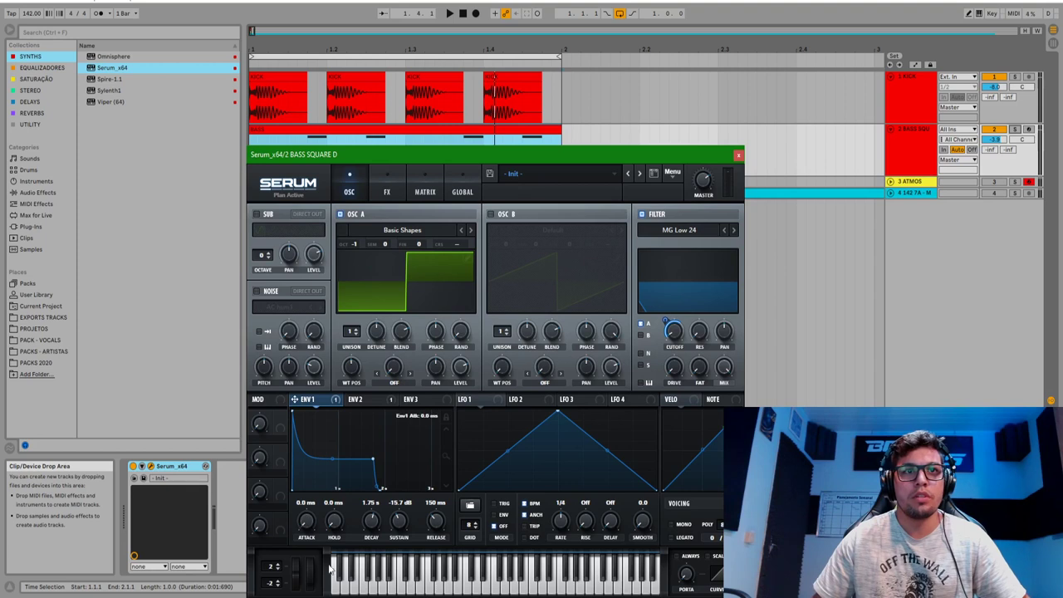
# Shape Env 2 with a 368 ms decay and 23.53% sustain, and audition the result
pyautogui.click(361, 400)
pyautogui.moveTo(341, 412); pyautogui.dragTo(303, 475)
pyautogui.press('space')
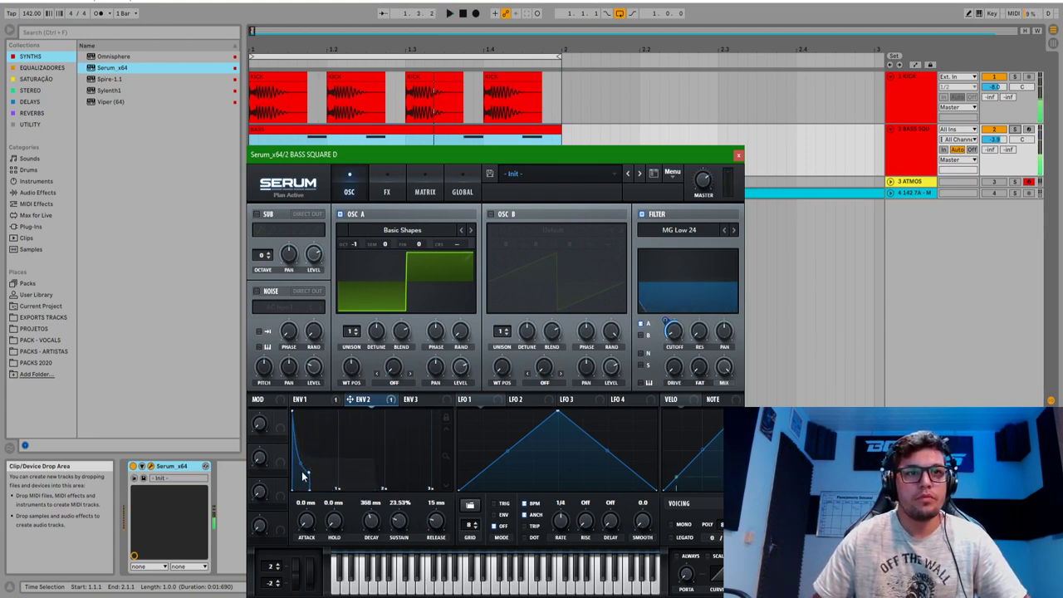
# Shape Env 2 with a 312 ms decay and 41.51% sustain, and audition the result
pyautogui.moveTo(371, 525); pyautogui.dragTo(375, 521)
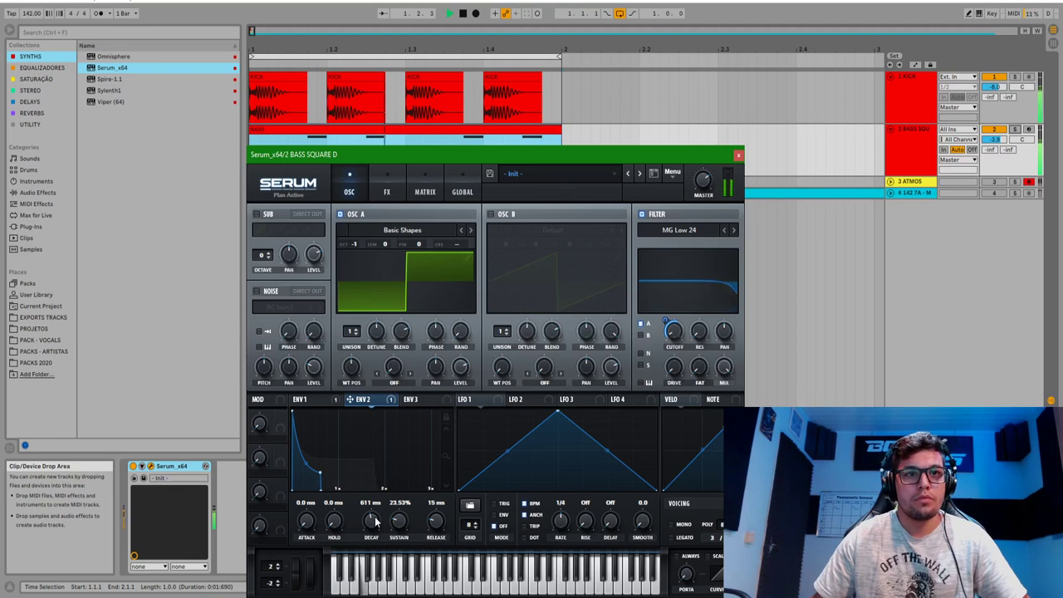
pyautogui.moveTo(375, 522); pyautogui.dragTo(395, 493)
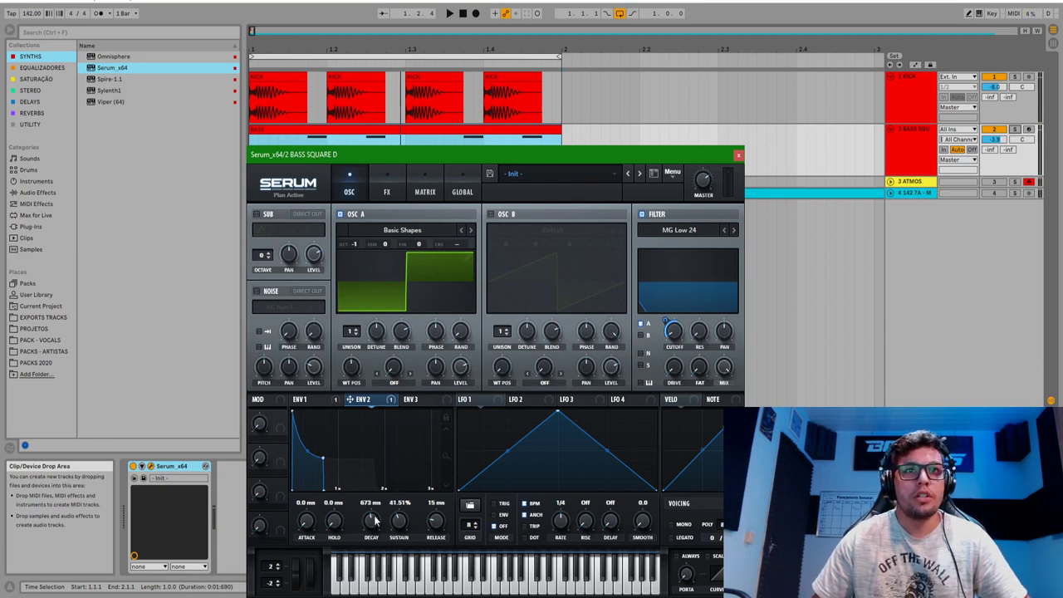
pyautogui.moveTo(373, 521); pyautogui.dragTo(365, 529)
pyautogui.press('space')
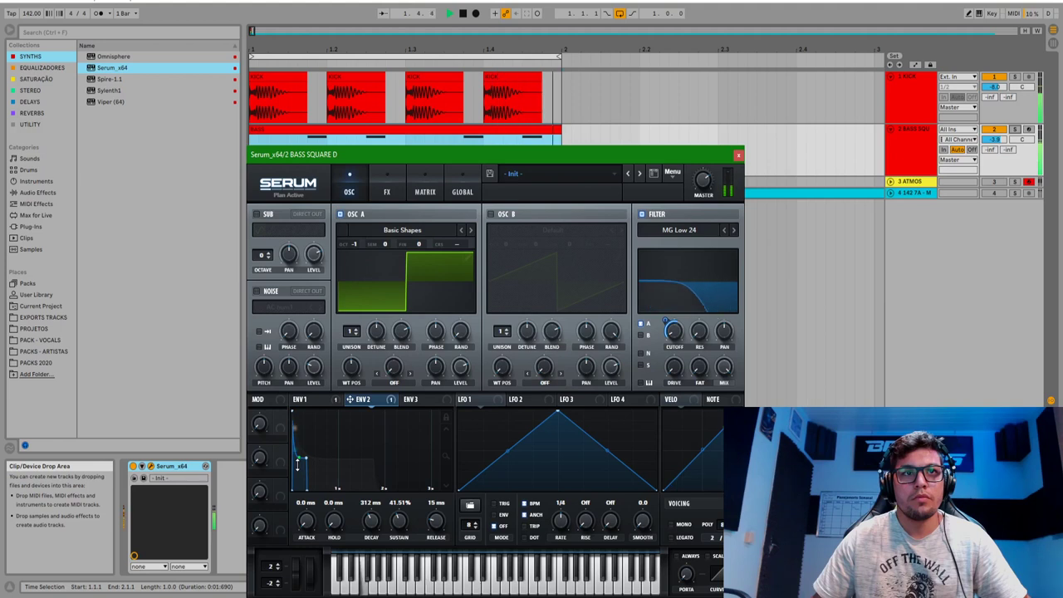
pyautogui.press('space')
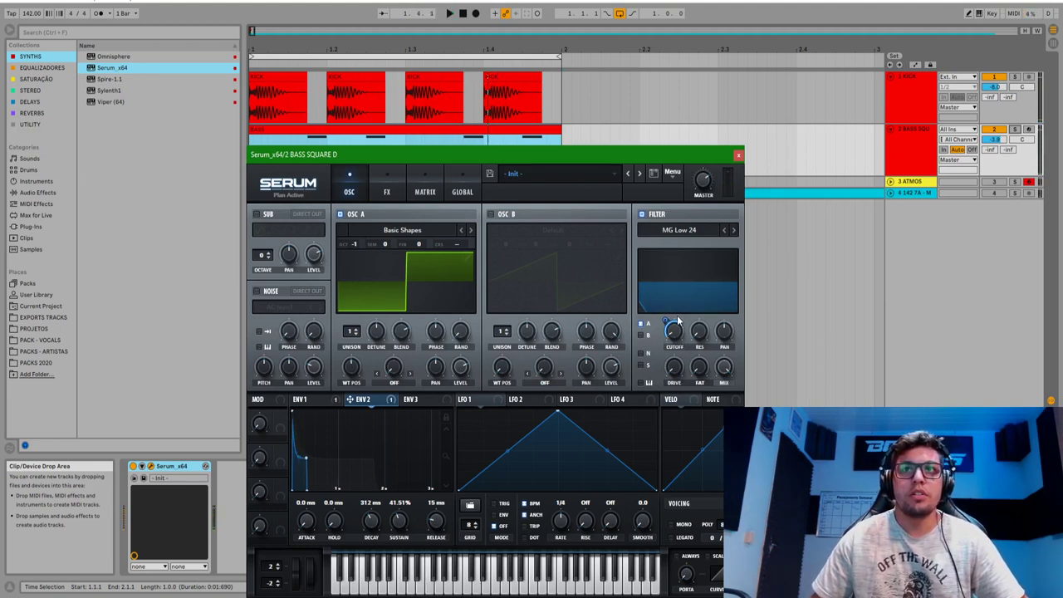
# Adjust Env 2's modulation amount on the filter cutoff to about 25 while playing the loop
pyautogui.press('space')
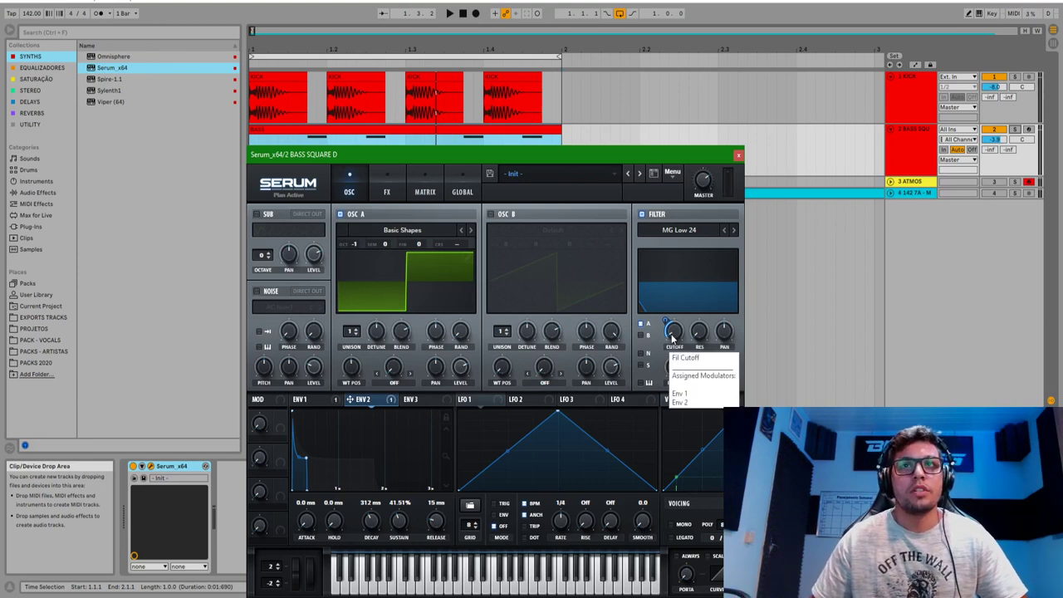
pyautogui.click(330, 400)
pyautogui.click(355, 400)
pyautogui.press('space')
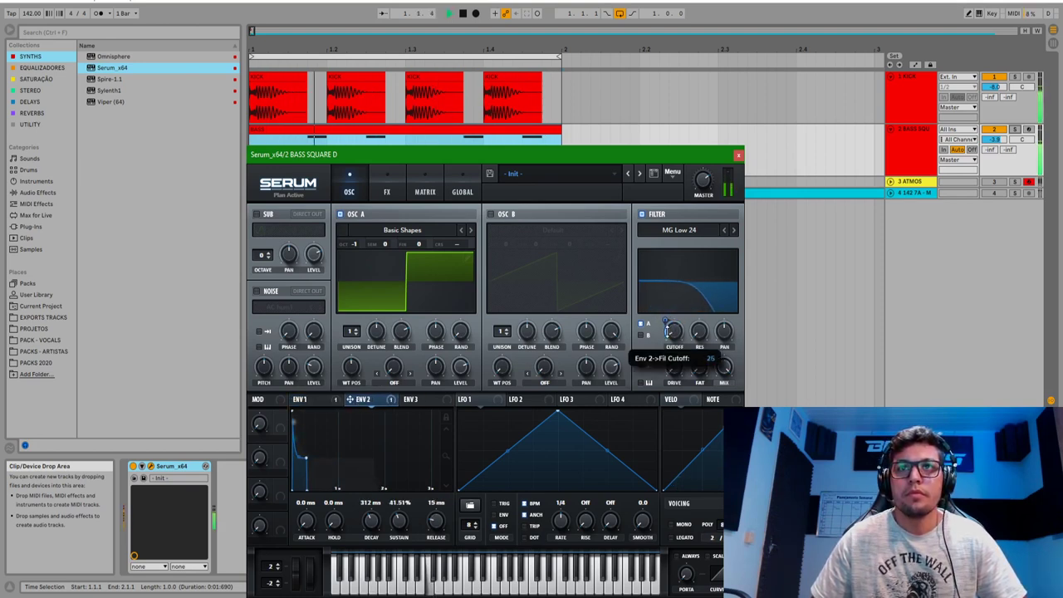
pyautogui.moveTo(674, 332)
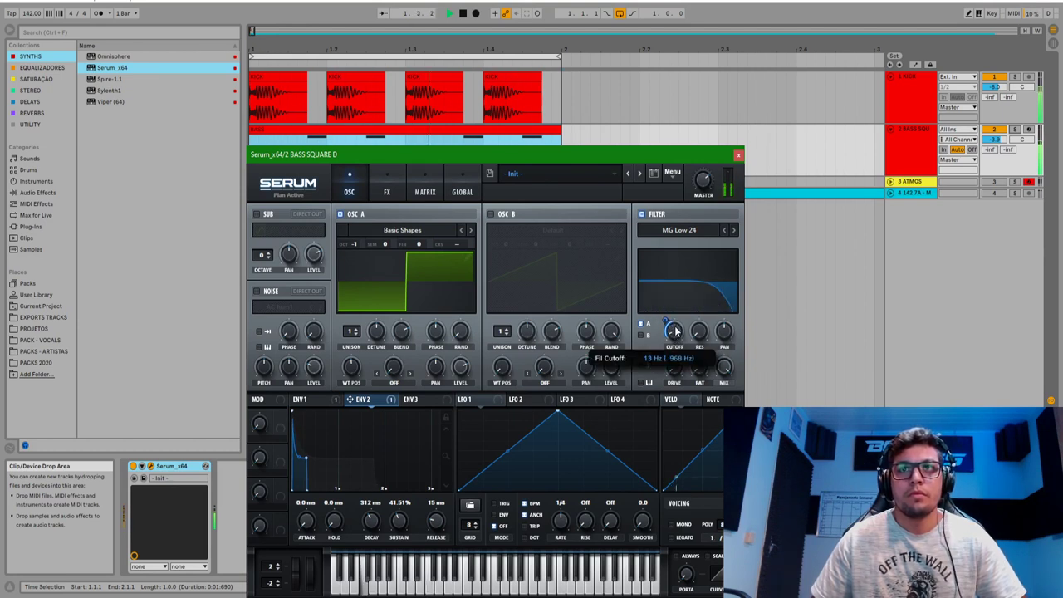
pyautogui.press('space')
# Mute the kick and shape Env 1 with a softer decay curve, 7.25 s decay and -14.1 dB sustain while listening
pyautogui.click(861, 170)
pyautogui.press('space')
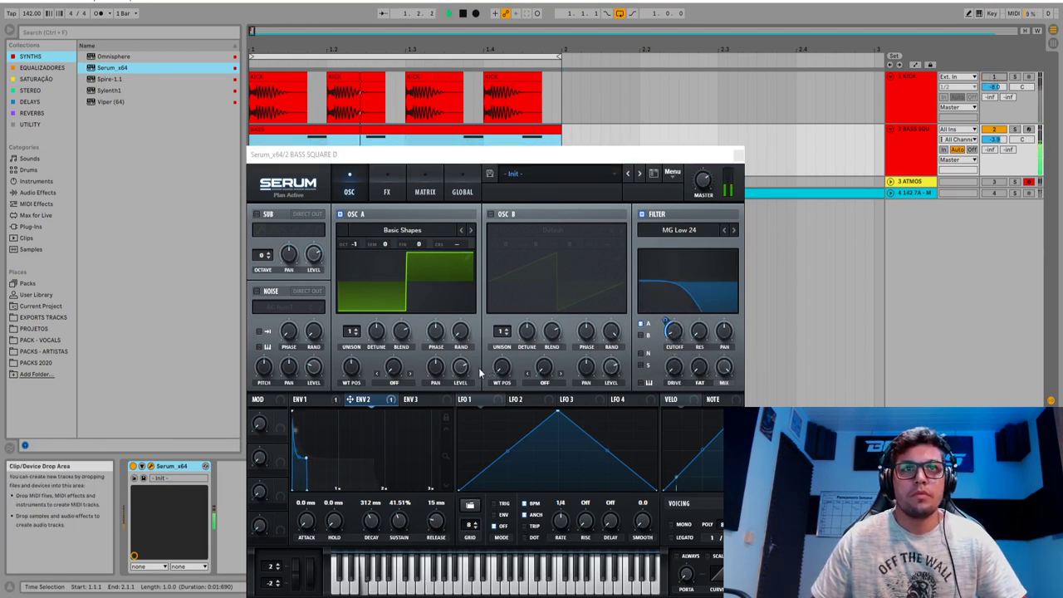
pyautogui.click(306, 400)
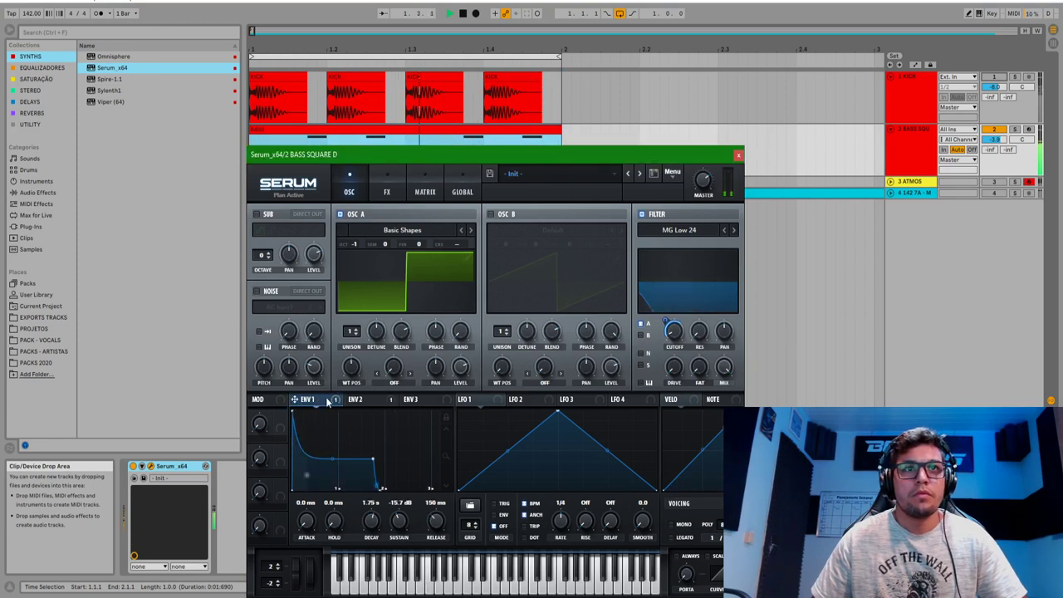
pyautogui.press('space')
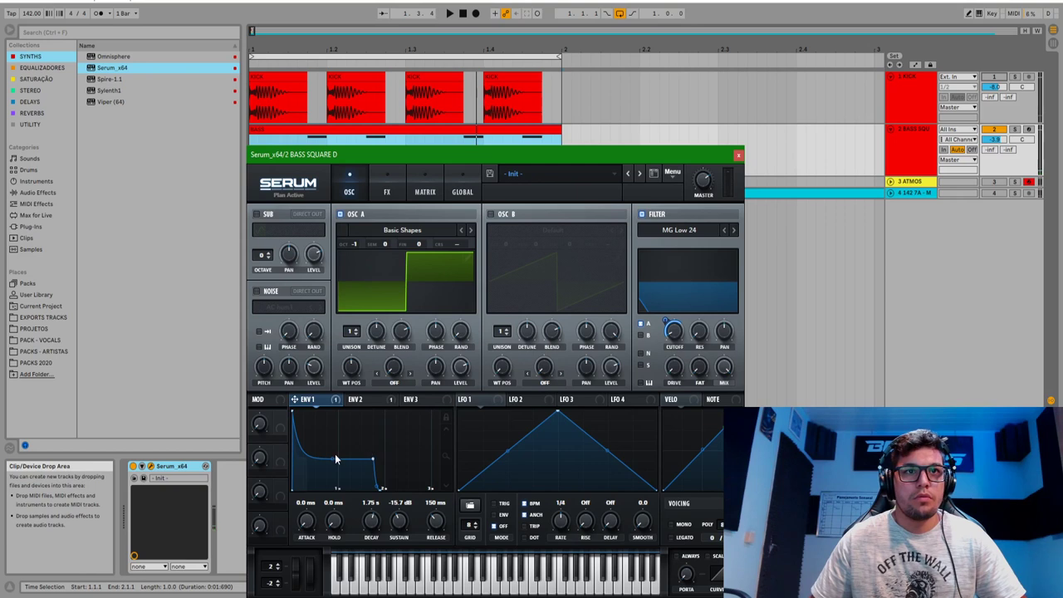
pyautogui.press('space')
pyautogui.moveTo(339, 453); pyautogui.dragTo(352, 433)
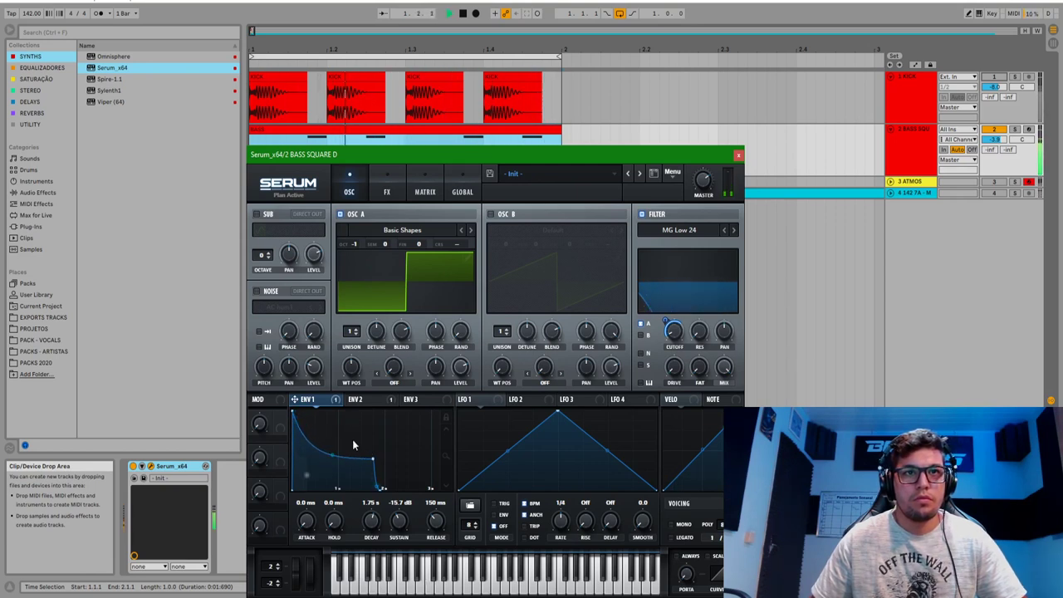
pyautogui.moveTo(399, 523); pyautogui.dragTo(382, 511)
pyautogui.press('space')
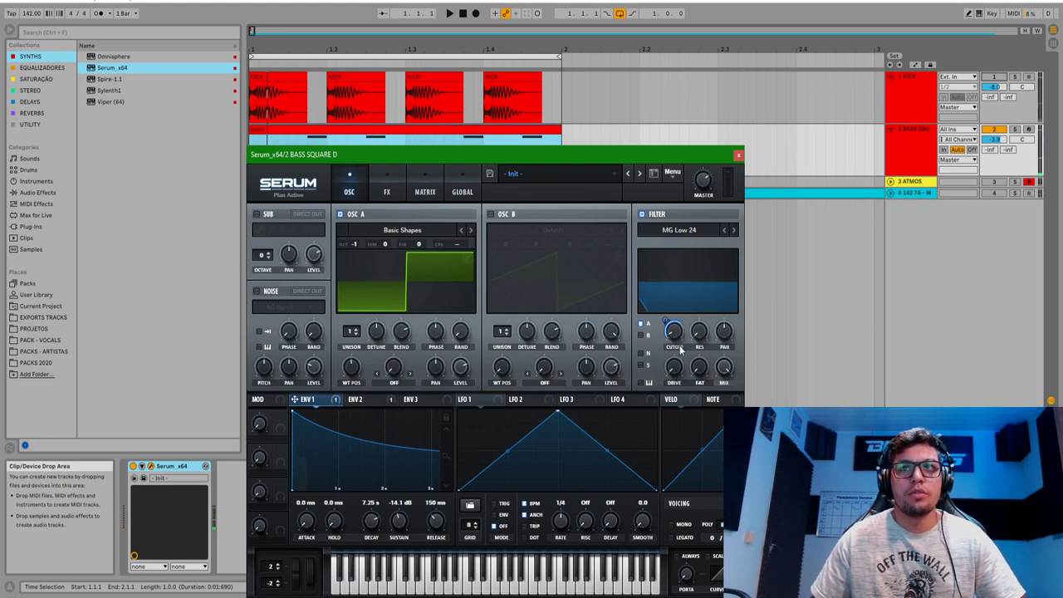
# Fine-tune the Env 1 and Env 2 modulation amounts on the filter cutoff while auditioning the bass alone
pyautogui.moveTo(668, 314); pyautogui.dragTo(671, 336)
pyautogui.press('space')
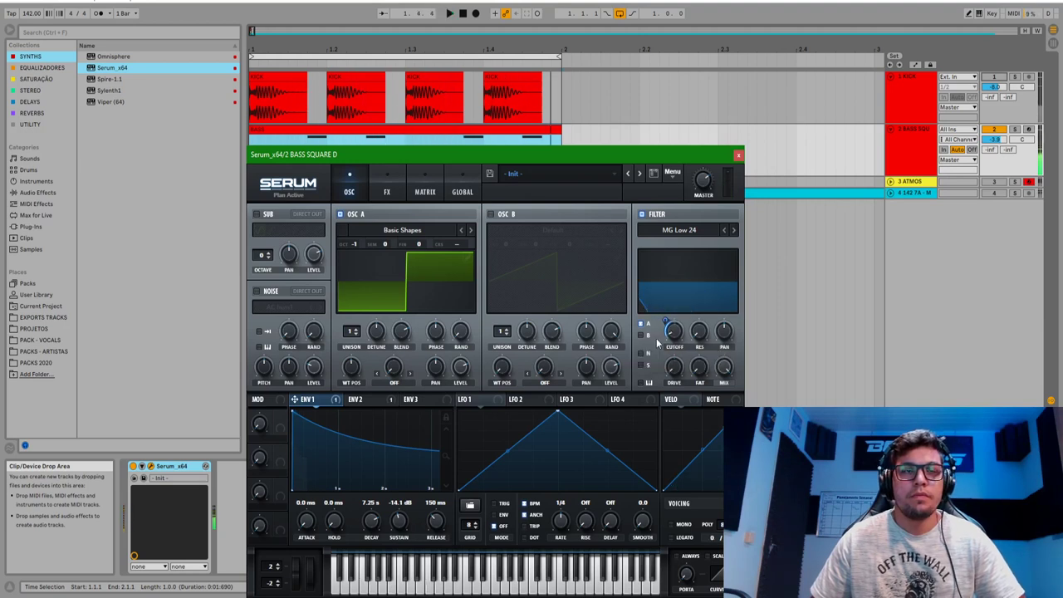
pyautogui.click(378, 401)
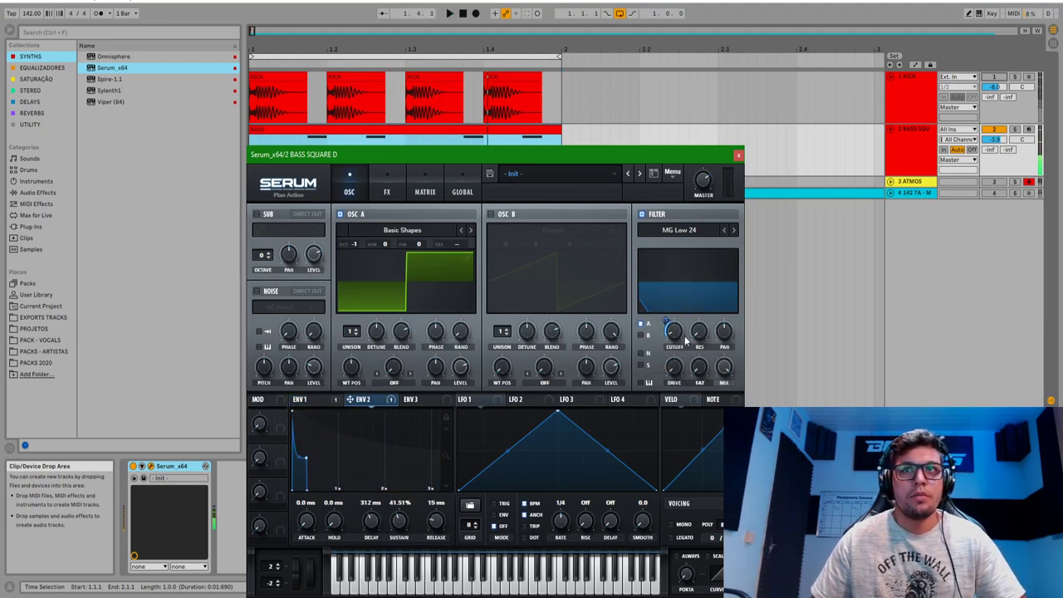
pyautogui.moveTo(665, 318); pyautogui.dragTo(670, 312)
pyautogui.press('space')
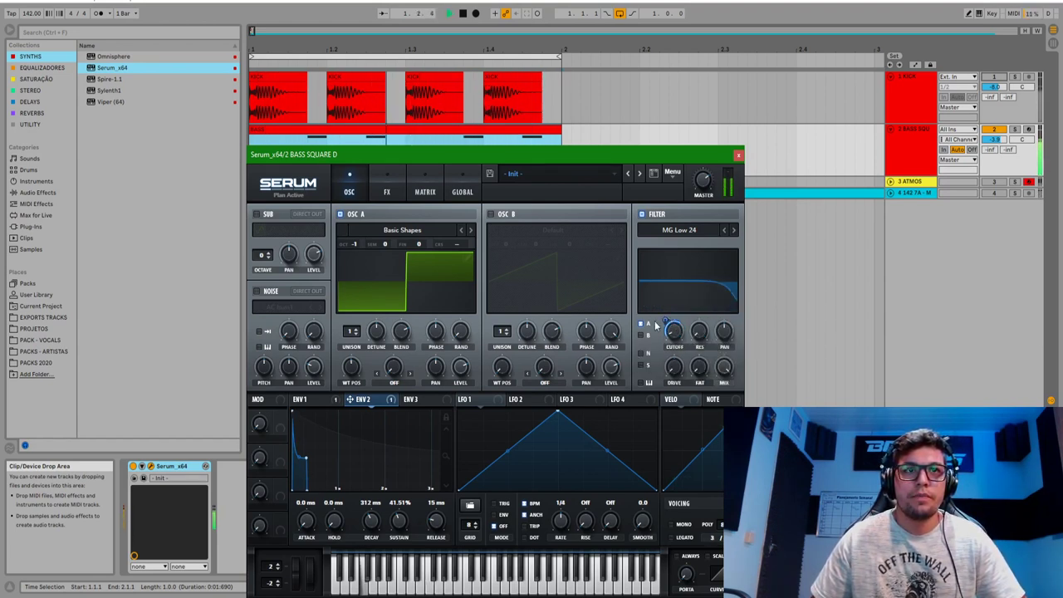
pyautogui.press('space')
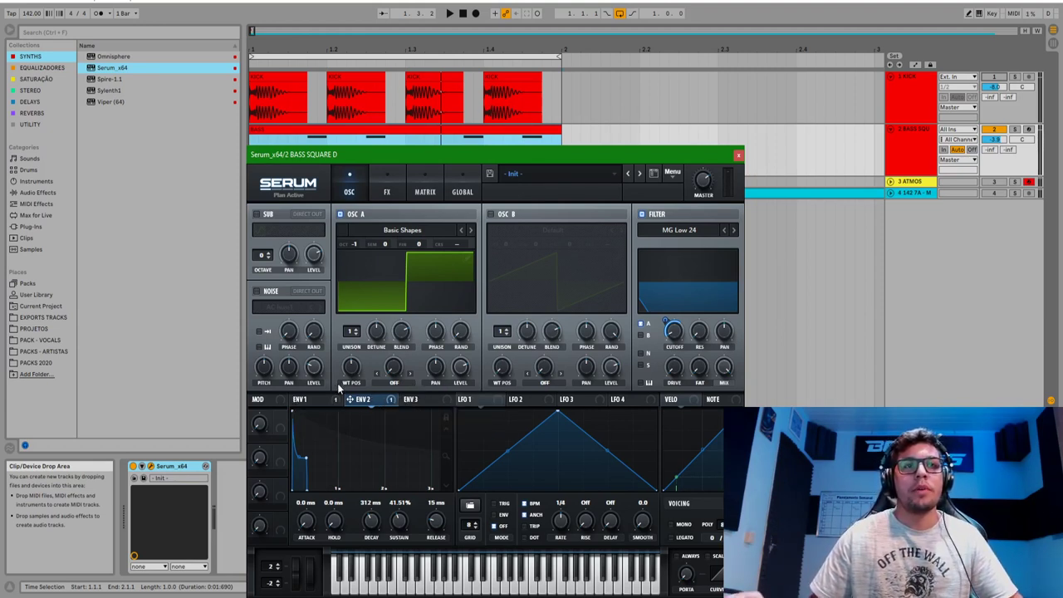
# Set Env 1's modulation amount on the filter cutoff to about 27 during playback
pyautogui.click(300, 399)
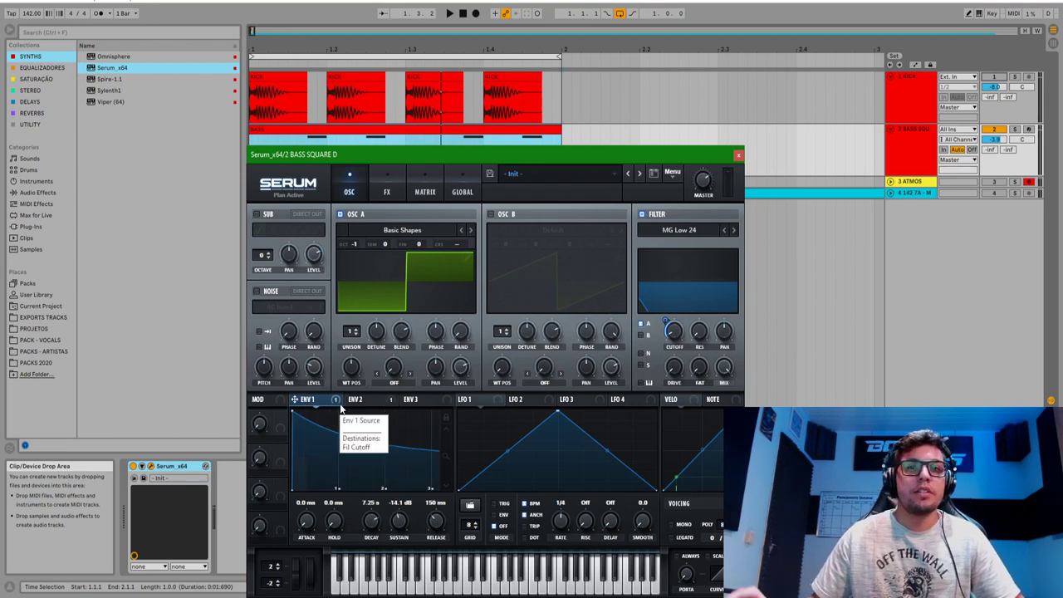
pyautogui.press('space')
pyautogui.moveTo(666, 324)
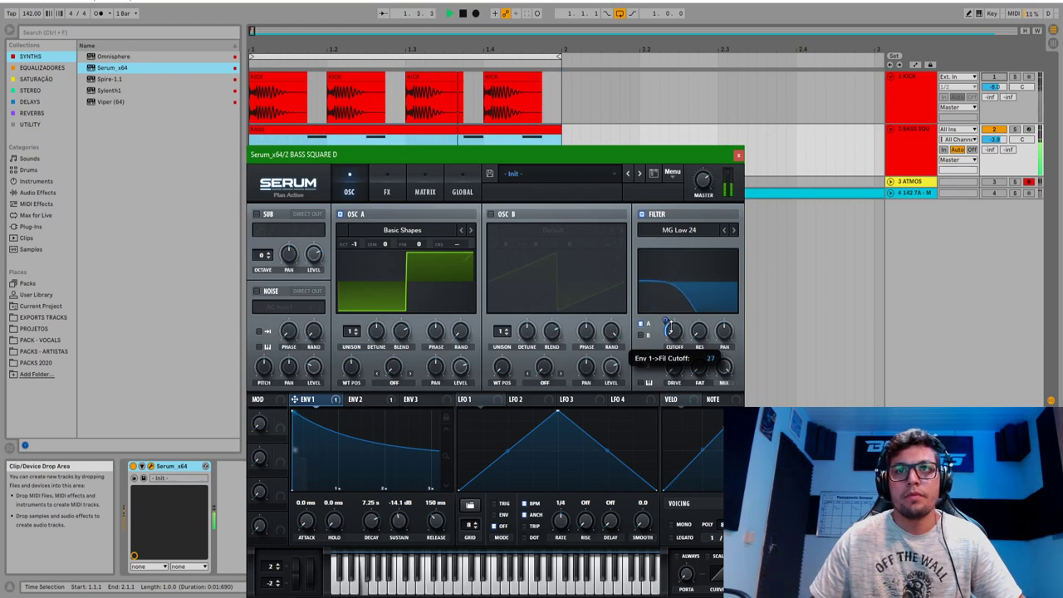
# Check the bass's peak level on the master channel in the session mixer, and return to the arrangement
pyautogui.click(977, 305)
pyautogui.press('Tab')
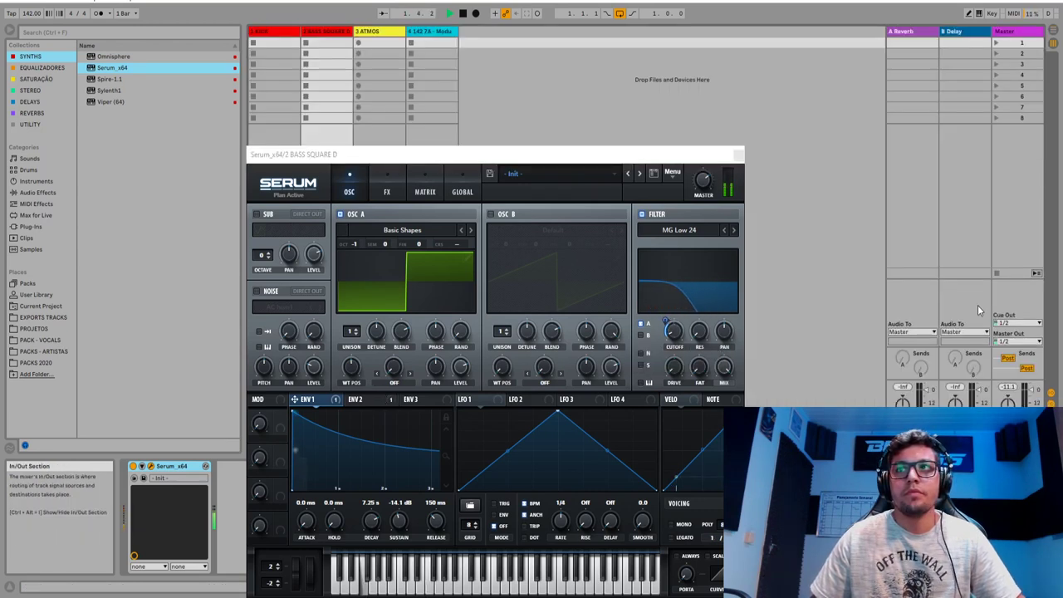
pyautogui.press('space')
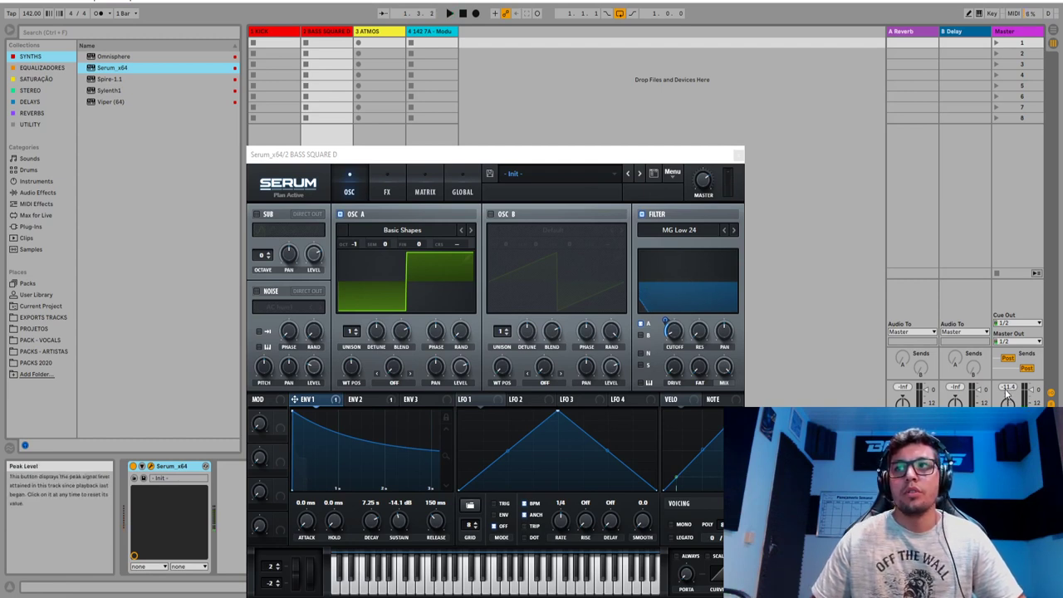
pyautogui.press('Tab')
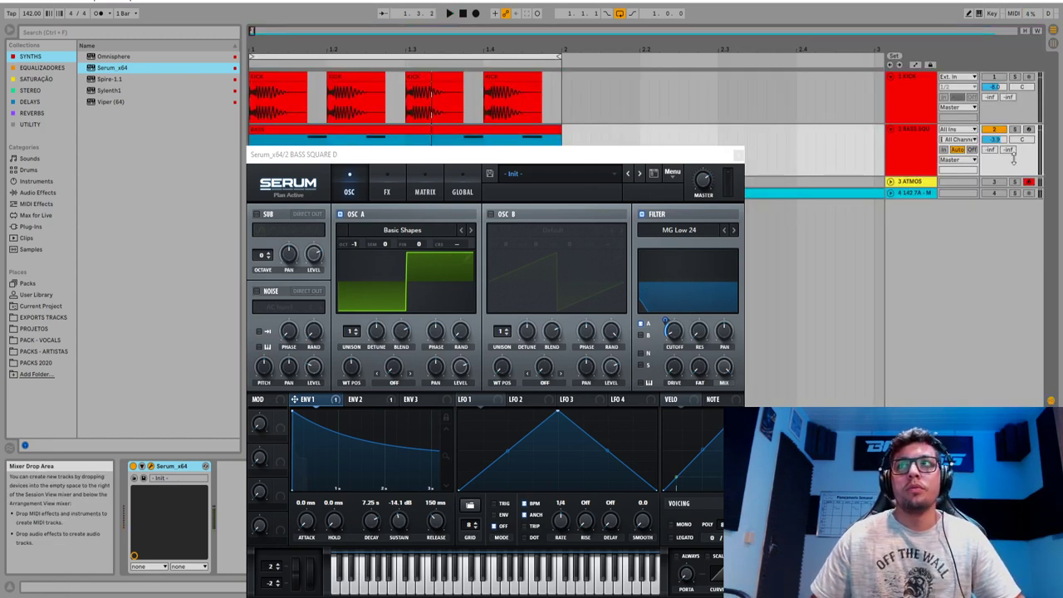
pyautogui.press('Tab')
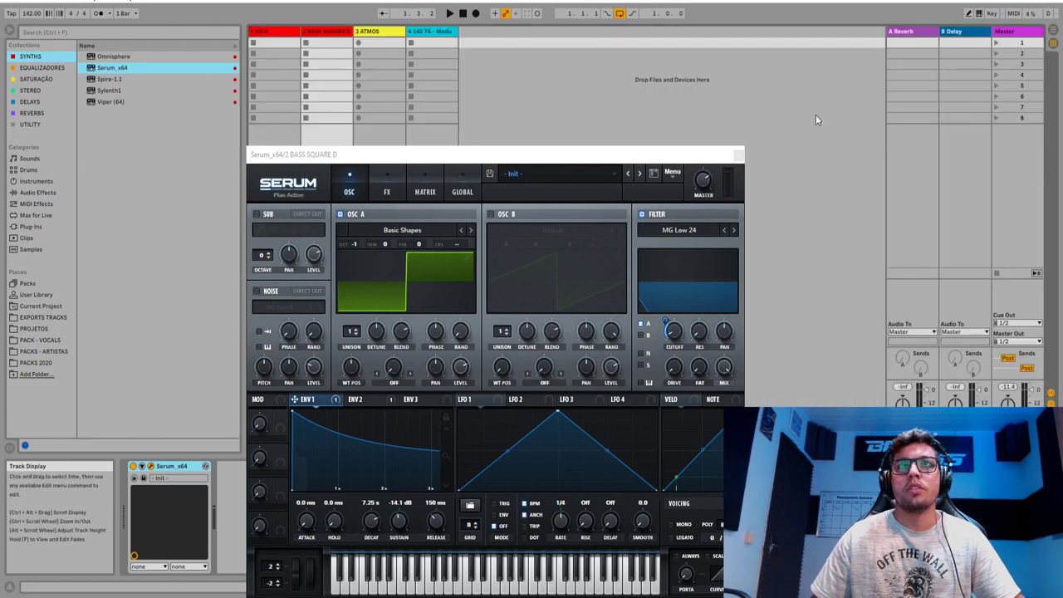
pyautogui.press('Tab')
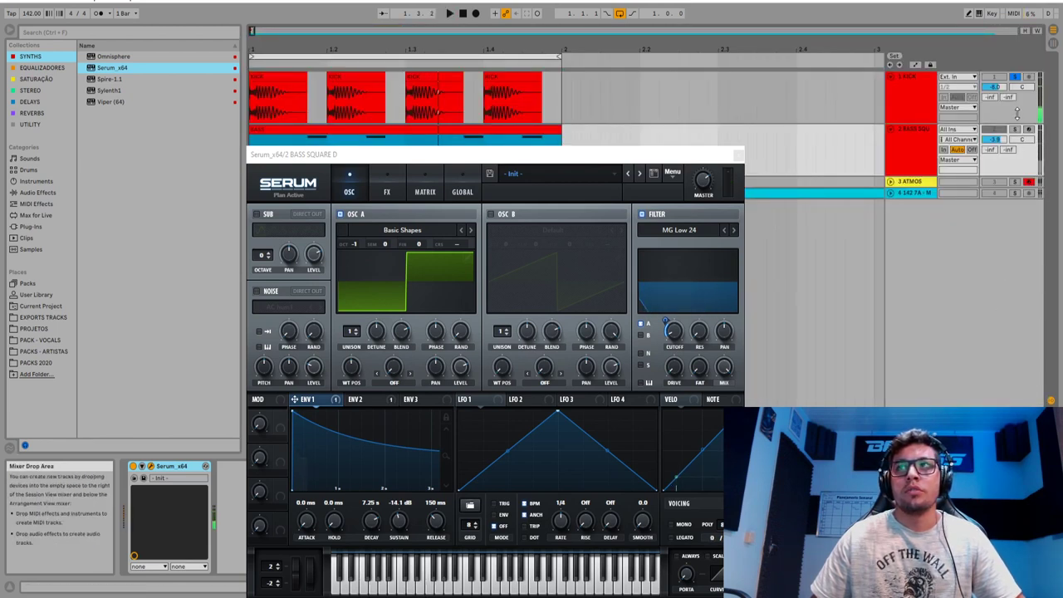
# Take the kick track out of solo, reactivate it and play it together with the bass
pyautogui.click(1014, 77)
pyautogui.click(996, 76)
pyautogui.press('space')
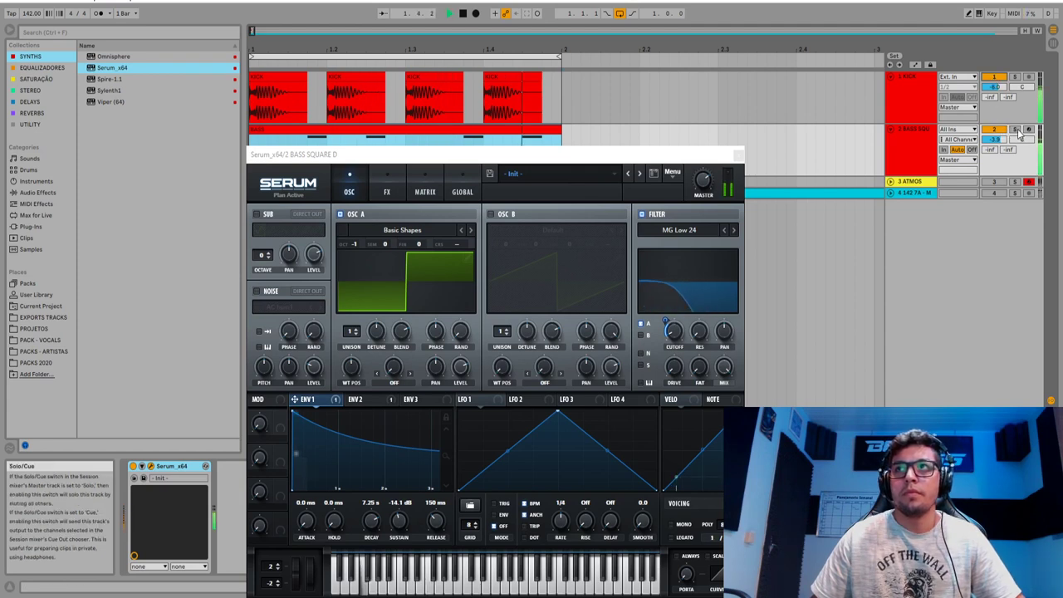
# Solo the bass track, lower its volume to -5.0 dB by the master peak level, and restore both tracks
pyautogui.click(1014, 130)
pyautogui.press('space')
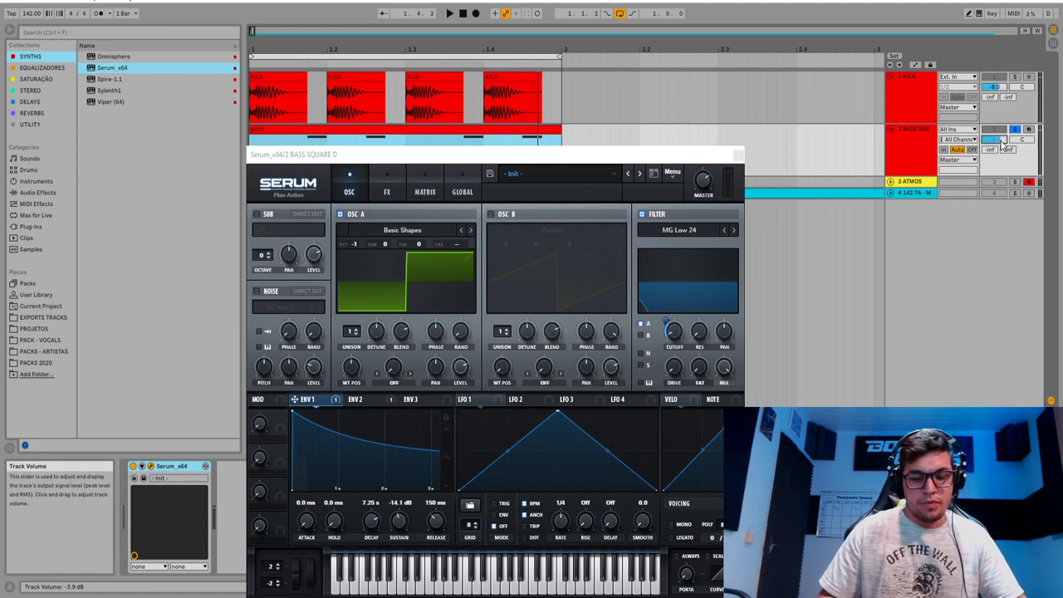
pyautogui.press('Tab')
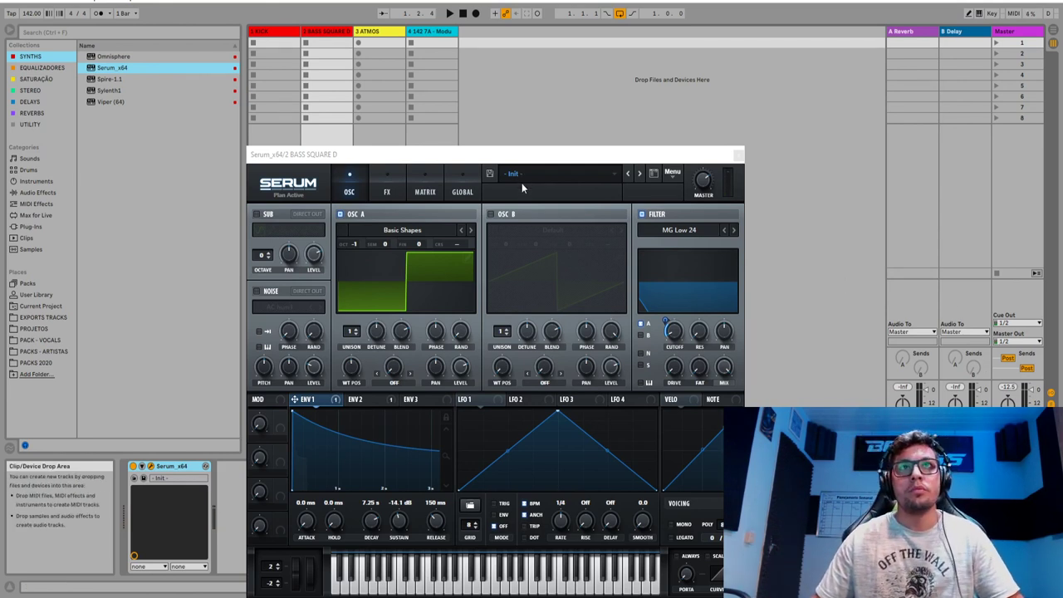
pyautogui.press('Tab')
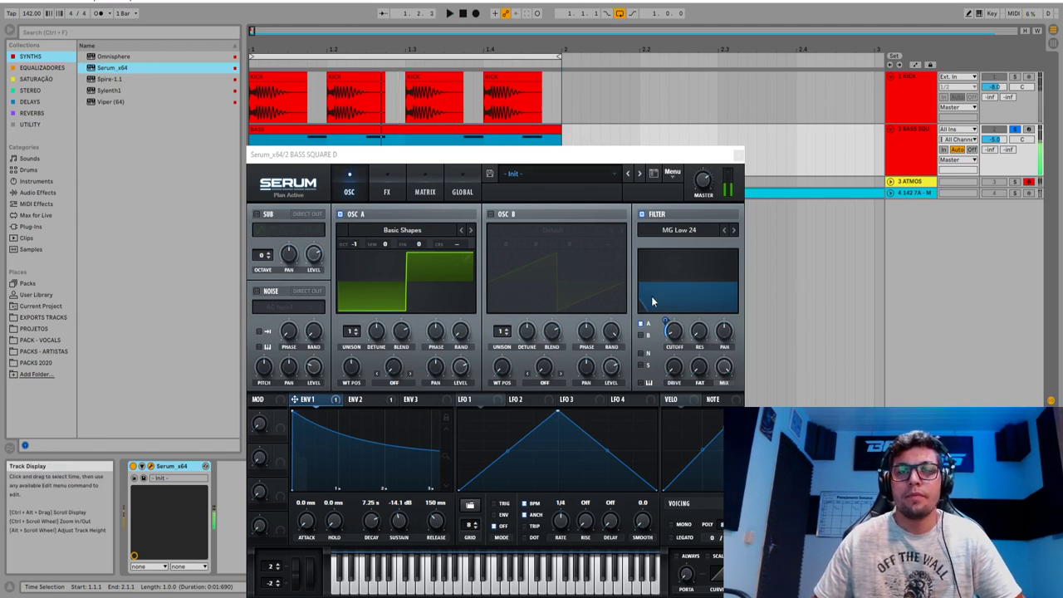
pyautogui.click(1015, 77)
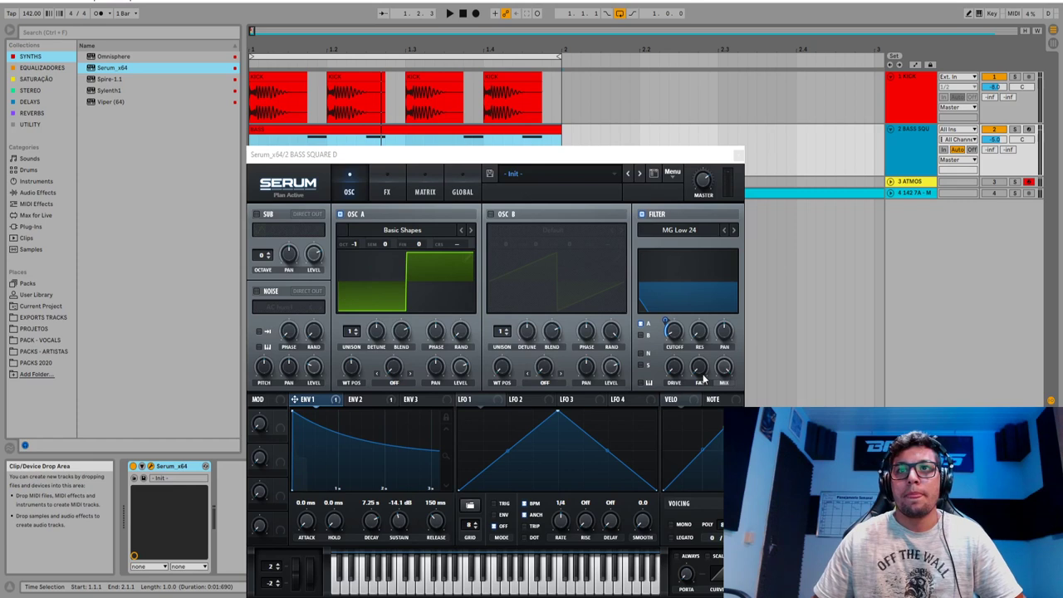
# Assign velocity as a modulator of oscillator A's level and lower that level while auditioning the loop
pyautogui.click(679, 401)
pyautogui.moveTo(540, 154); pyautogui.dragTo(617, 151)
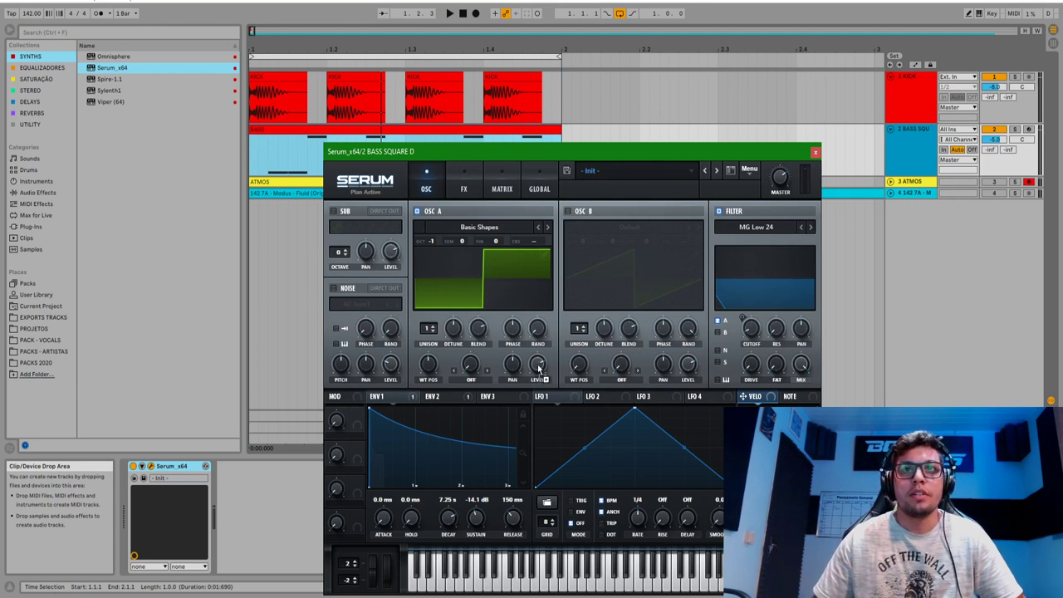
pyautogui.press('space')
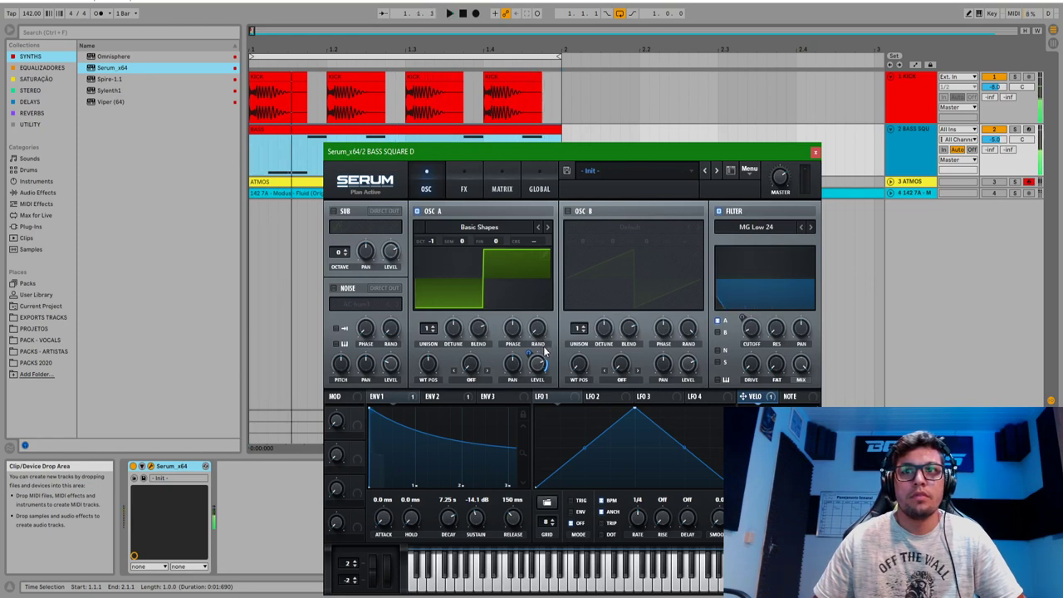
pyautogui.press('space')
pyautogui.press('space')
pyautogui.moveTo(535, 373); pyautogui.dragTo(523, 409)
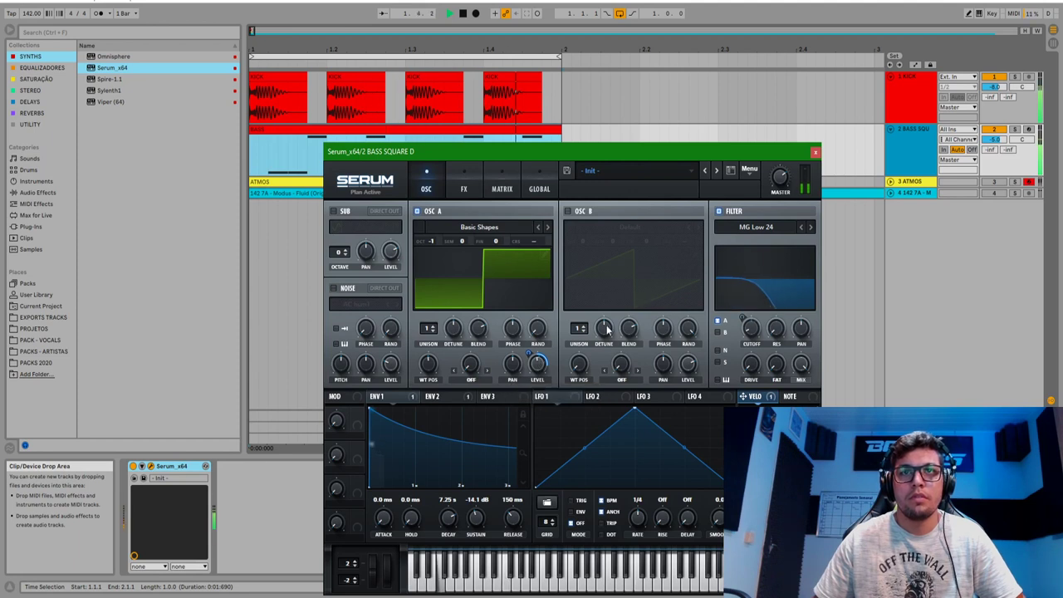
pyautogui.press('space')
# Close the synth window, examine the note velocities in the BASS clip, and return to the bass track's devices
pyautogui.click(817, 153)
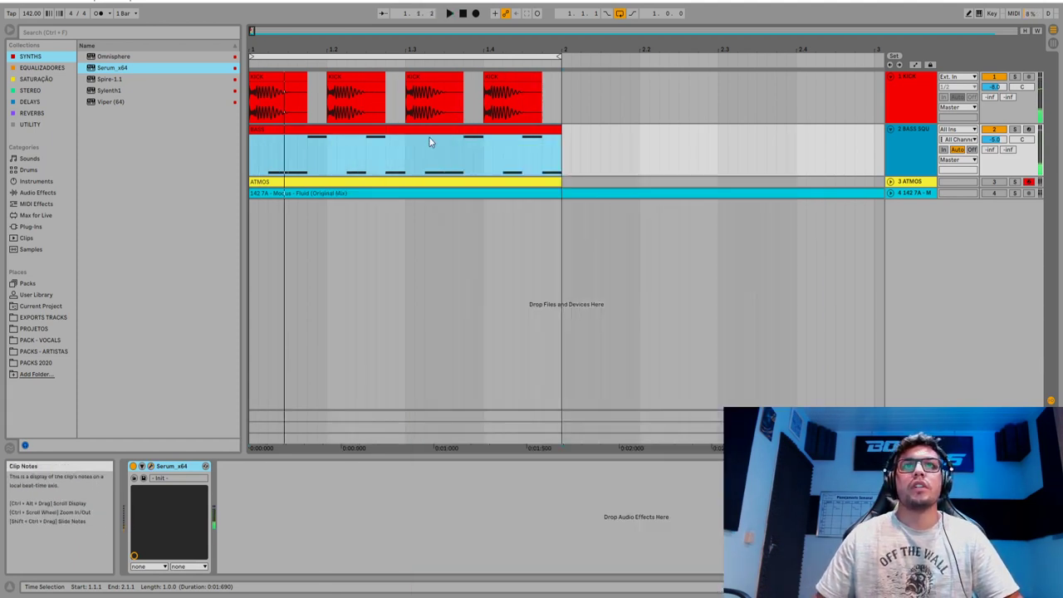
pyautogui.doubleClick(427, 133)
pyautogui.click(361, 501)
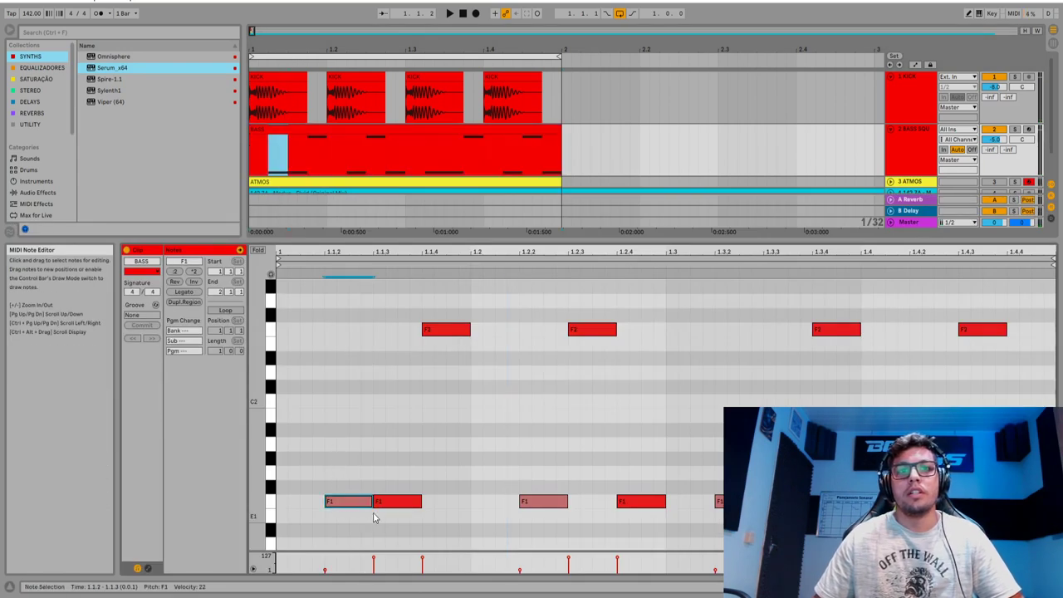
pyautogui.click(545, 465)
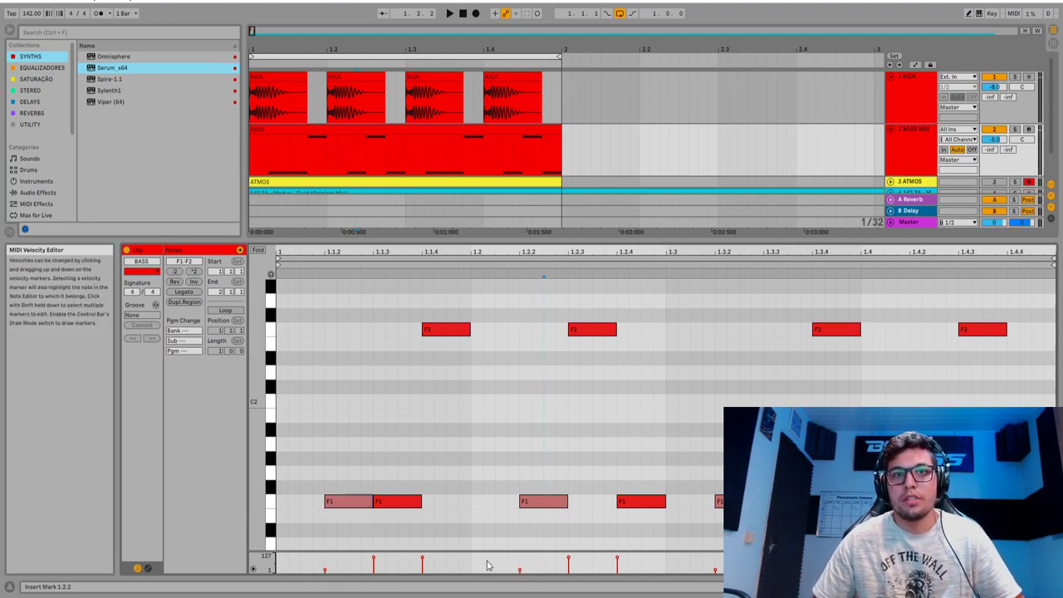
pyautogui.doubleClick(908, 154)
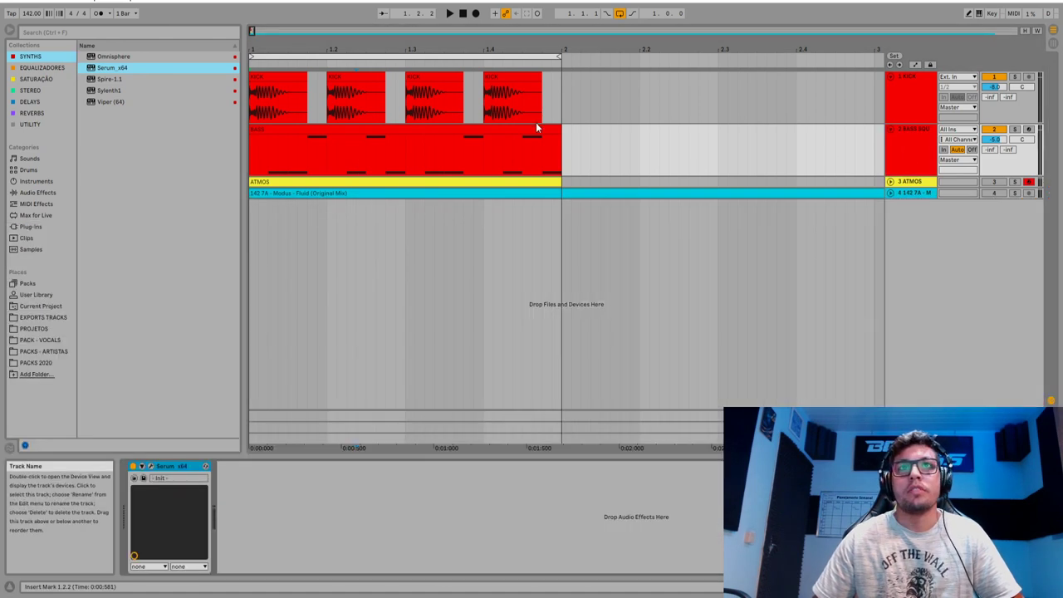
# Play the kick and bass loop briefly and open the bass track's Serum window
pyautogui.click(471, 127)
pyautogui.press('space')
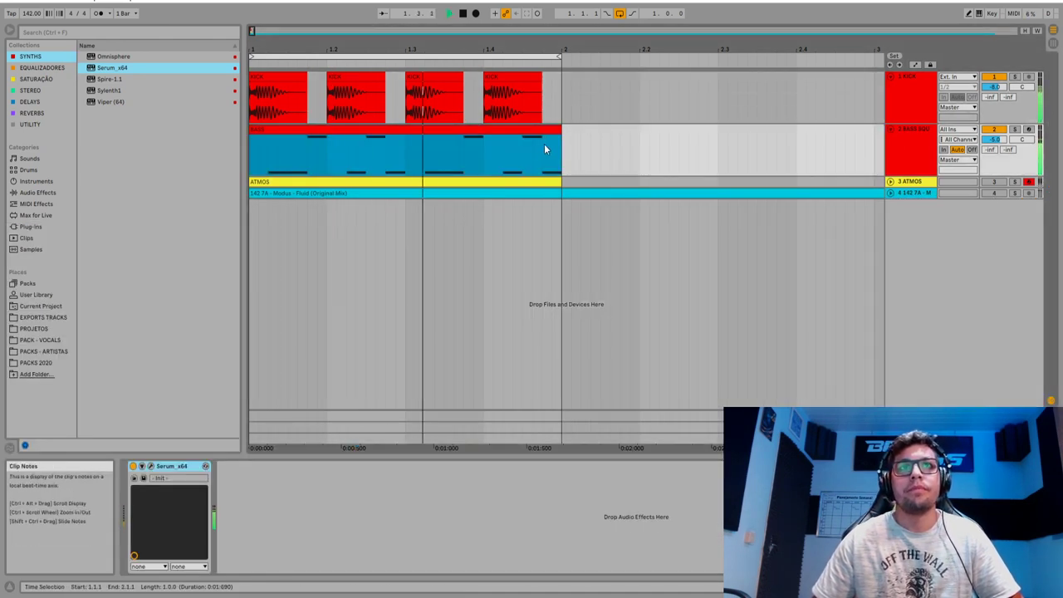
pyautogui.press('space')
pyautogui.click(150, 466)
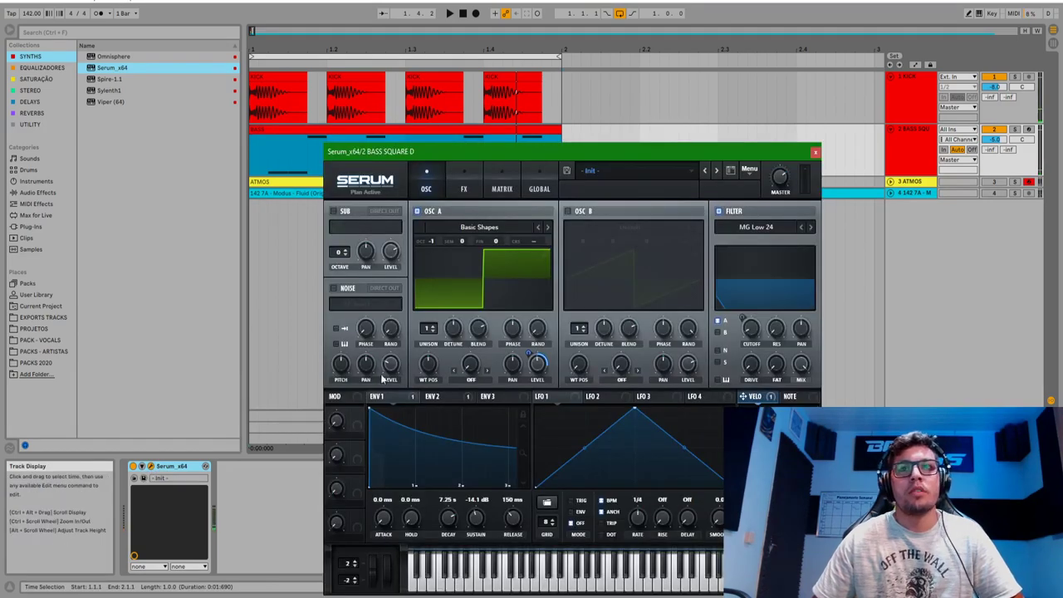
# Add FabFilter Pro-Q 3 to the bass track, remove its high cut, and set the low cut to about 34 Hz
pyautogui.click(42, 67)
pyautogui.click(127, 58)
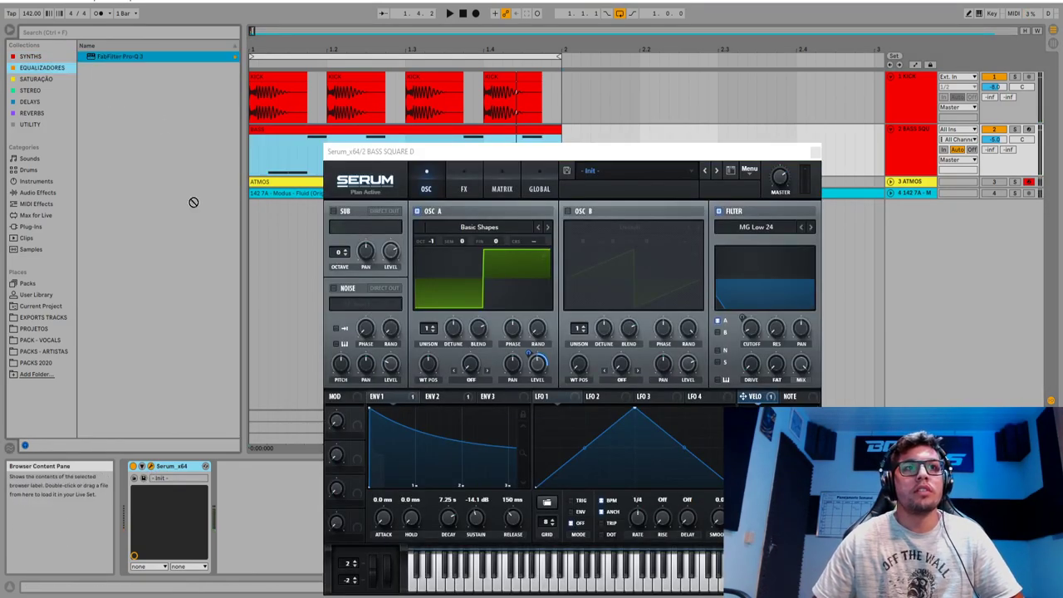
pyautogui.moveTo(193, 202); pyautogui.dragTo(249, 502)
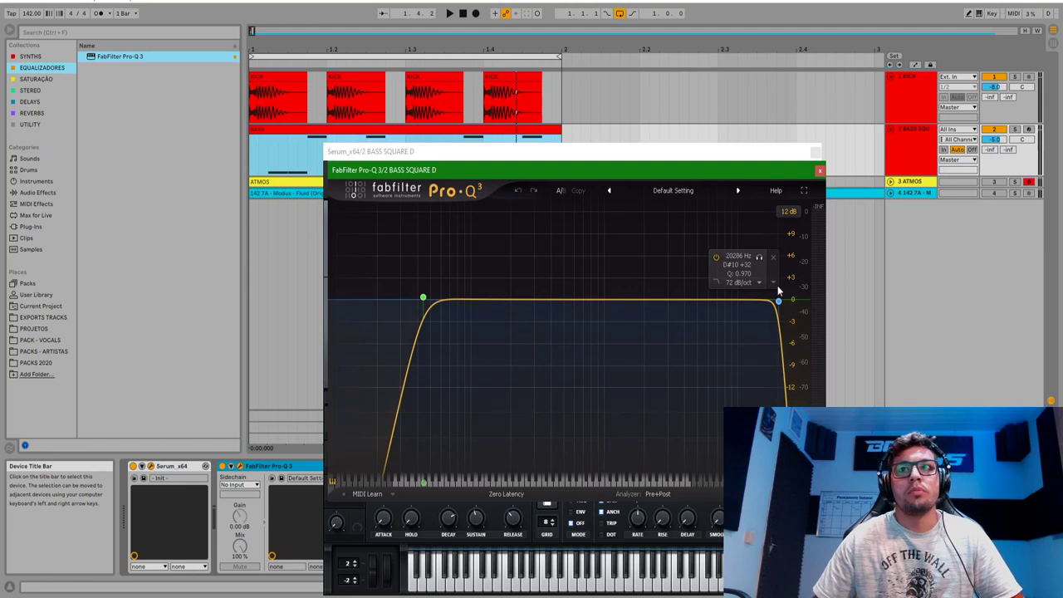
pyautogui.click(773, 258)
pyautogui.moveTo(422, 298); pyautogui.dragTo(407, 299)
pyautogui.press('space')
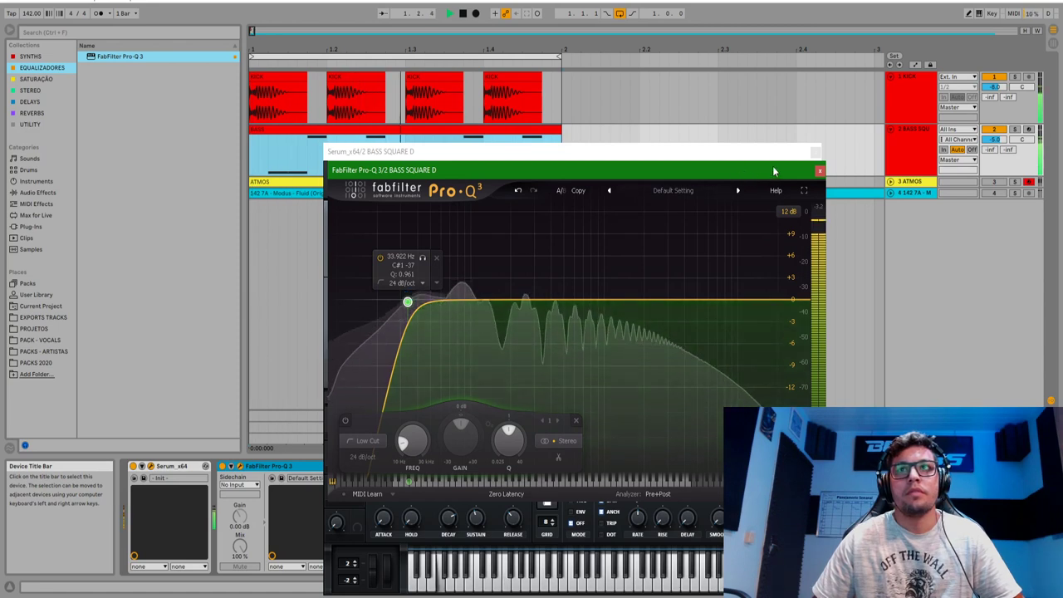
pyautogui.click(820, 171)
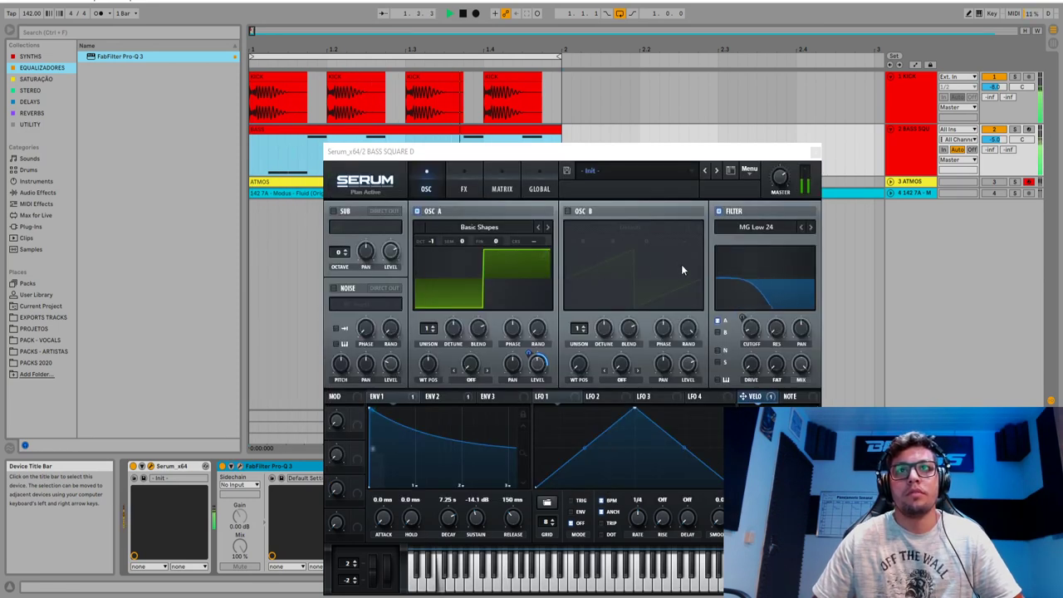
# Set Envelope 1's release to 6.8 ms in Serum while auditioning the loop
pyautogui.press('space')
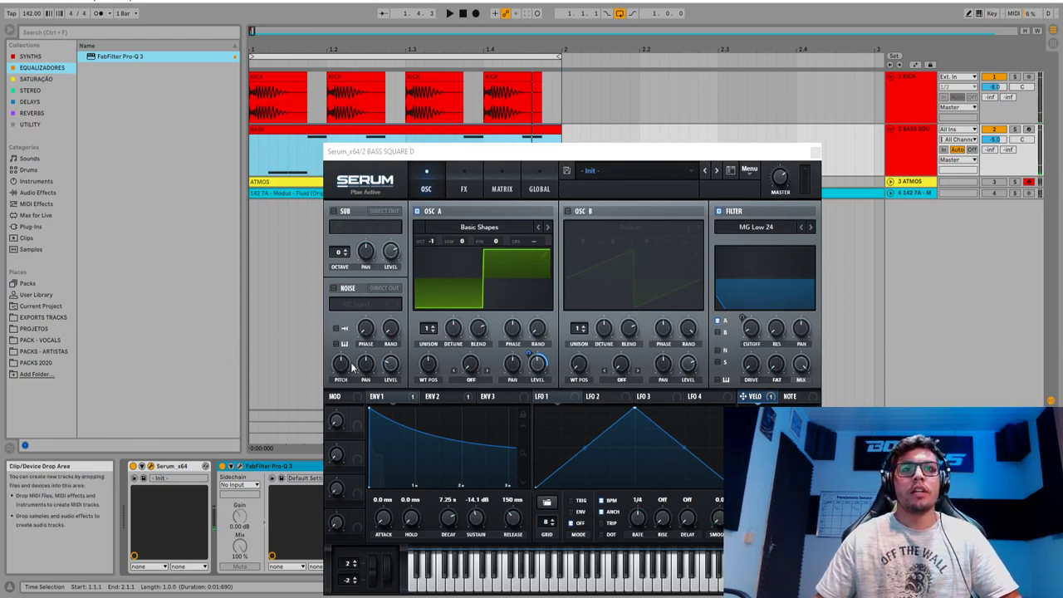
pyautogui.click(426, 399)
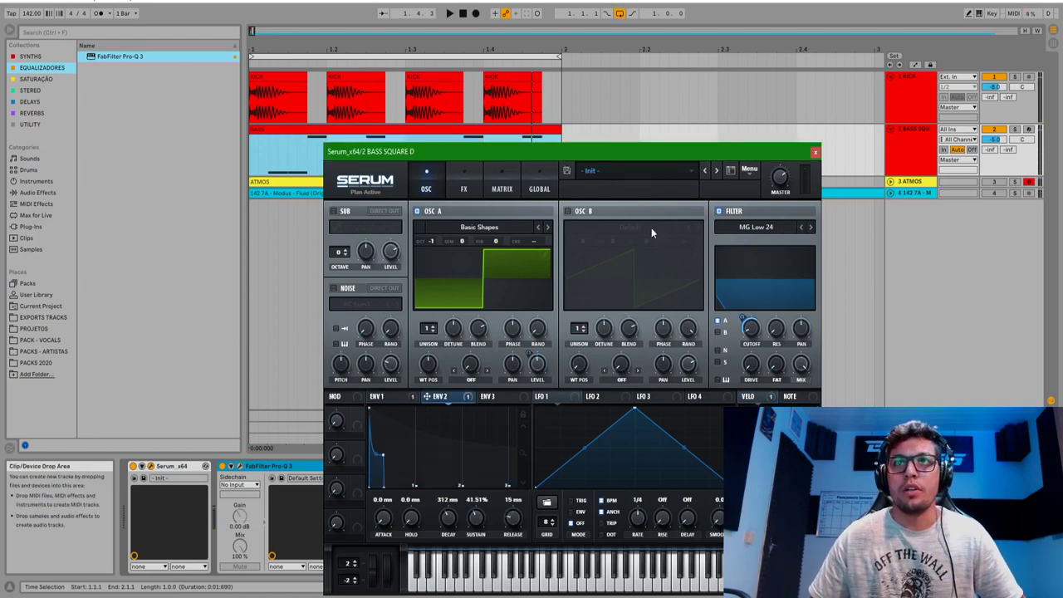
pyautogui.moveTo(665, 149); pyautogui.dragTo(545, 131)
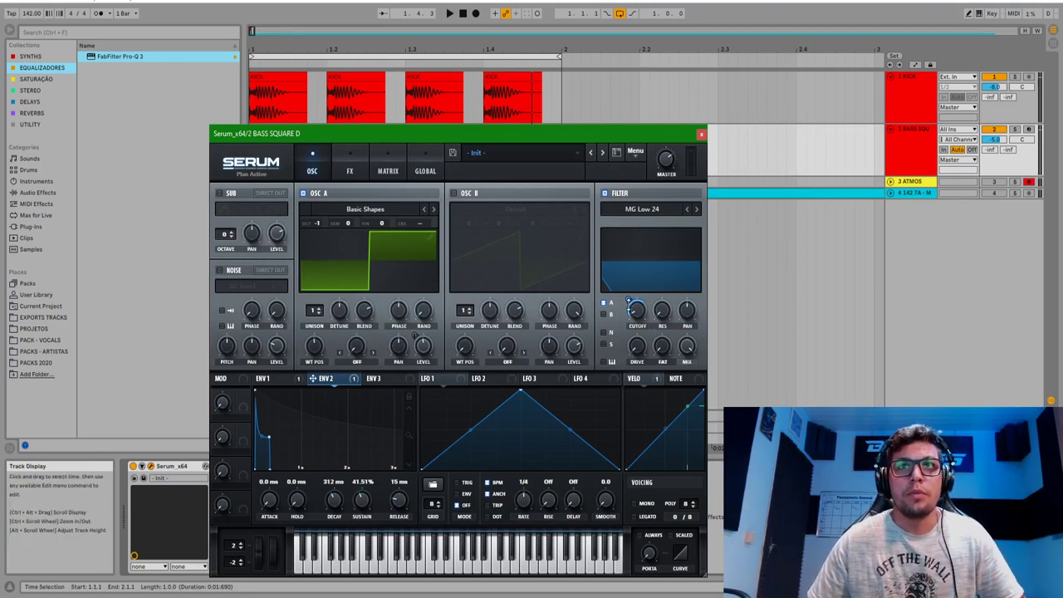
pyautogui.press('space')
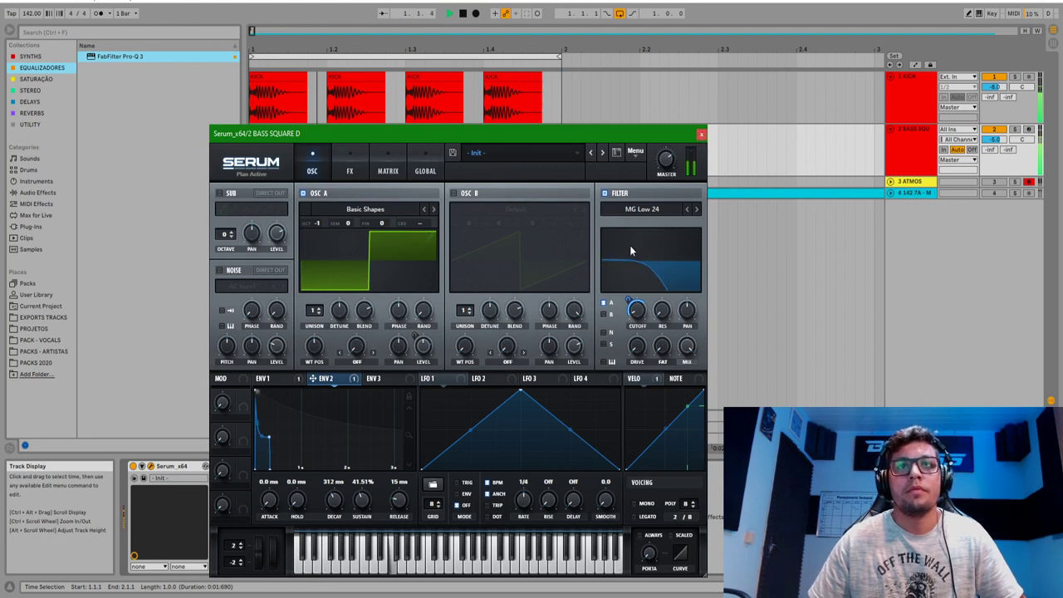
pyautogui.click(276, 380)
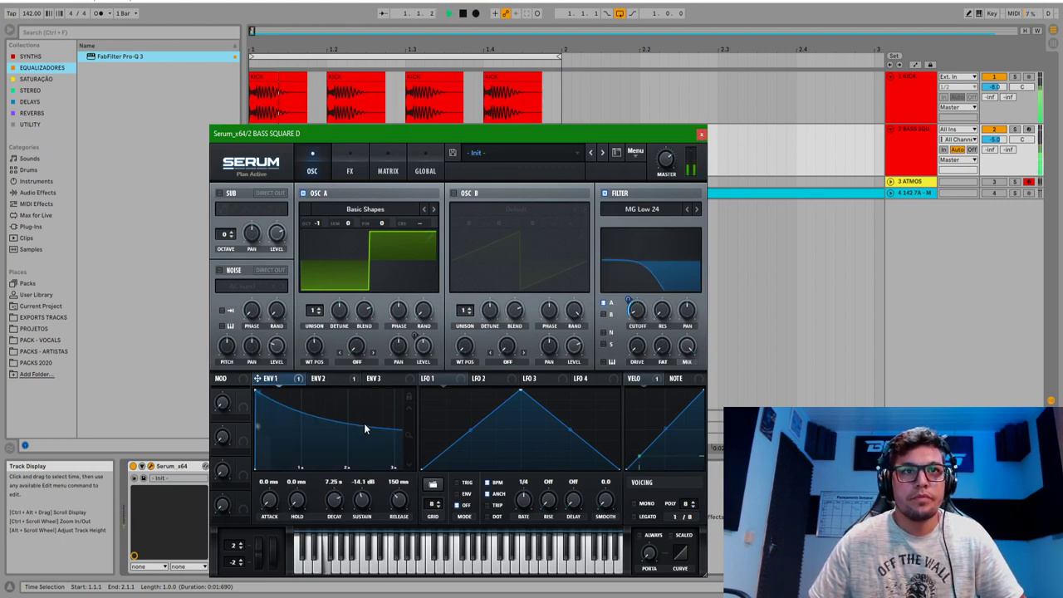
pyautogui.moveTo(396, 501); pyautogui.dragTo(394, 519)
pyautogui.press('space')
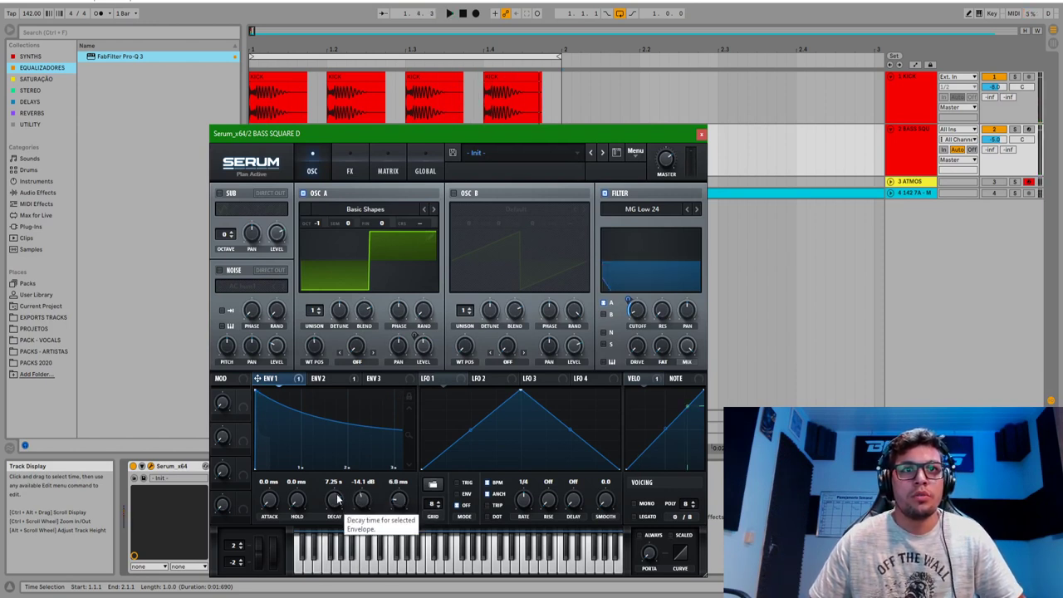
# Set Envelope 1's decay to 5.18 s, flatten its decay curve, and close the synth window
pyautogui.scroll(-2, 332, 498)
pyautogui.moveTo(329, 507); pyautogui.dragTo(335, 508)
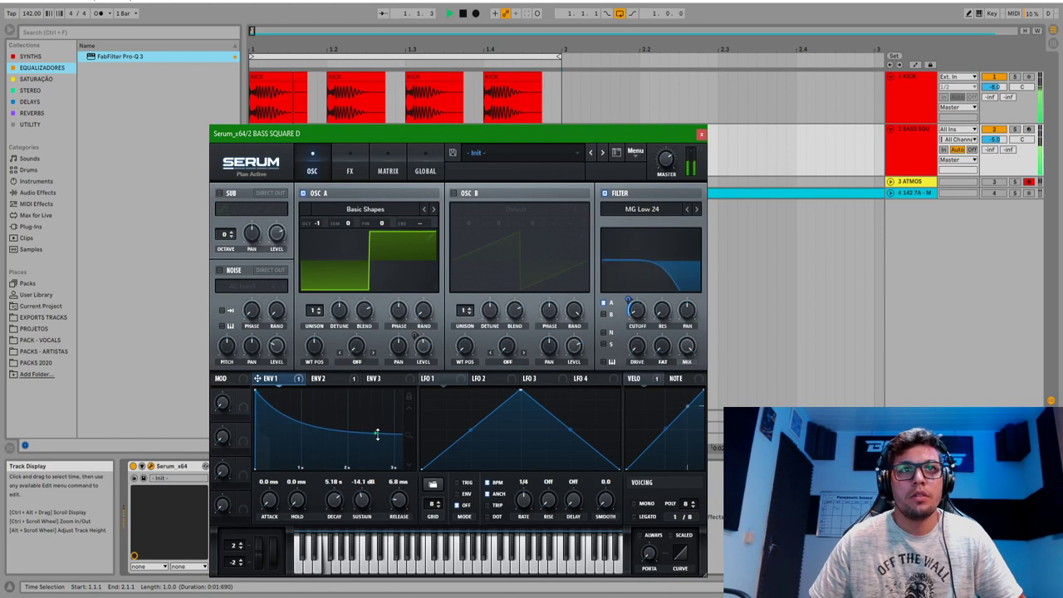
pyautogui.moveTo(384, 419)
pyautogui.mouseDown()
pyautogui.moveTo(387, 390)
pyautogui.moveTo(386, 418)
pyautogui.mouseUp()
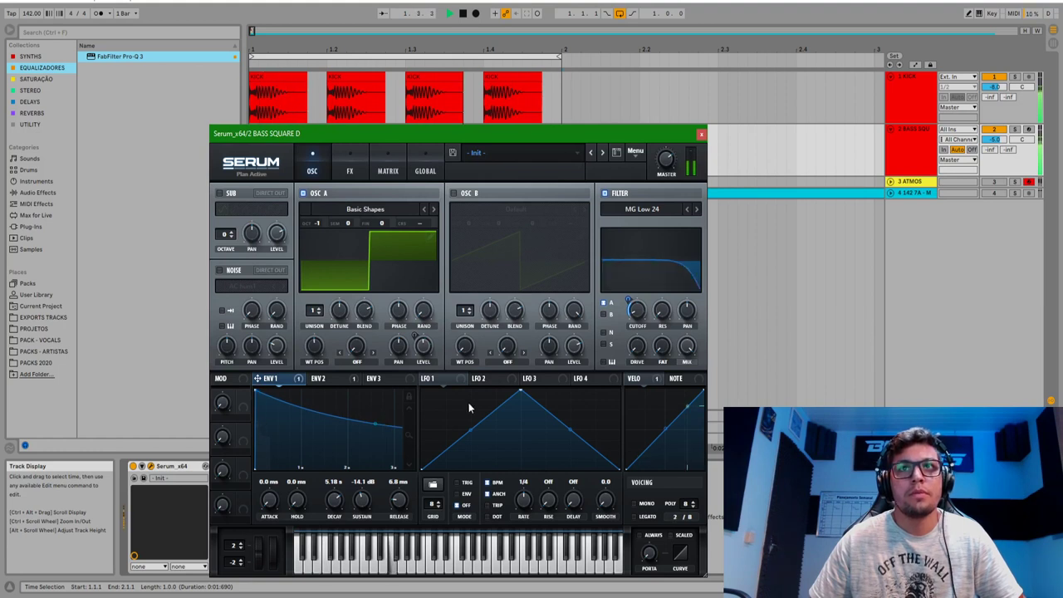
pyautogui.click(702, 135)
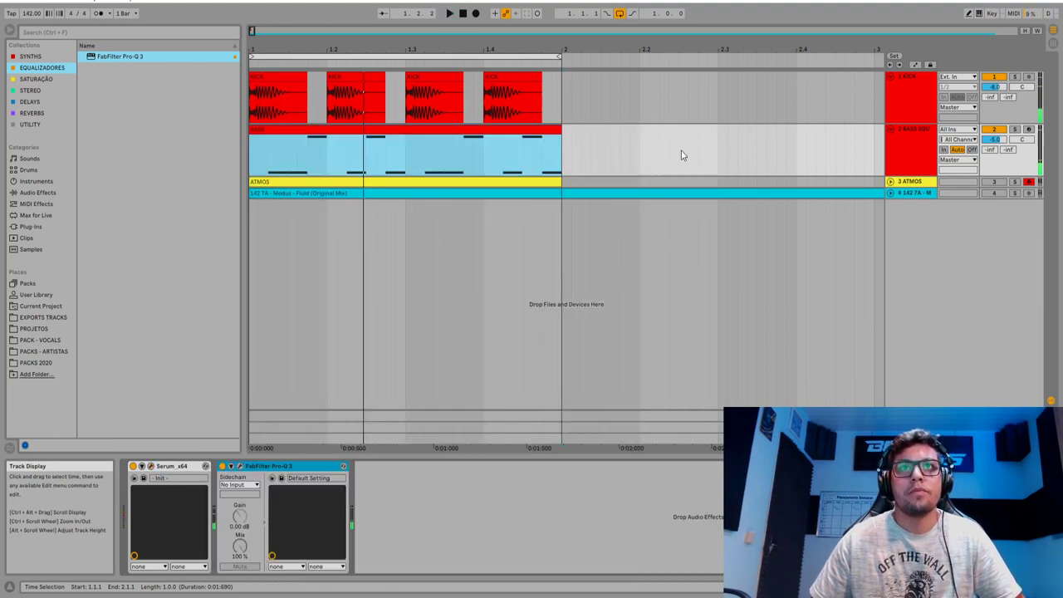
# Search the browser for LFOTool and add it after the equalizer on the bass track
pyautogui.click(61, 33)
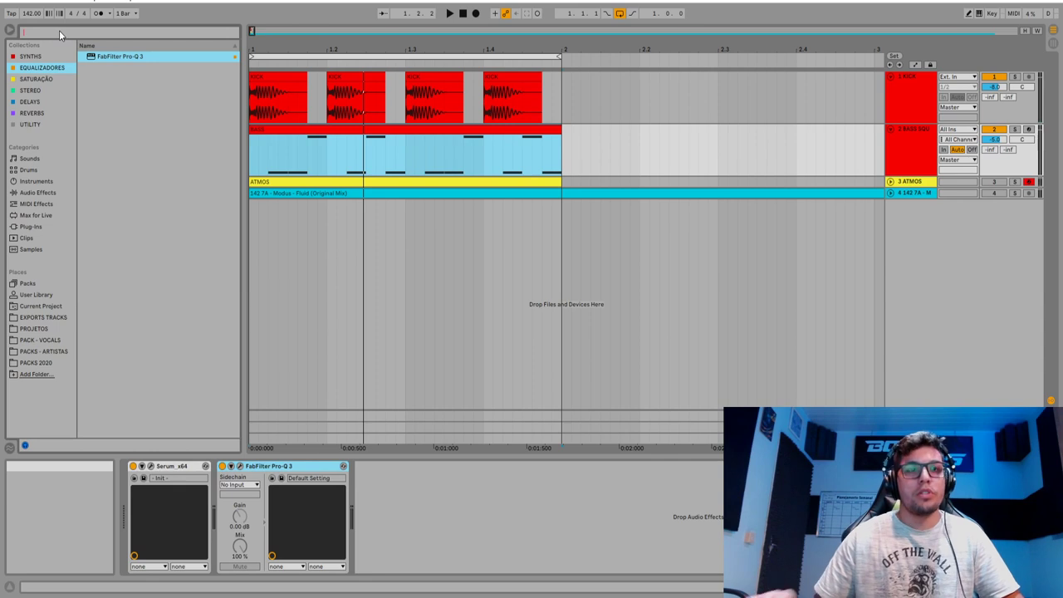
pyautogui.write('LFO')
pyautogui.click(37, 124)
pyautogui.moveTo(376, 481); pyautogui.dragTo(369, 488)
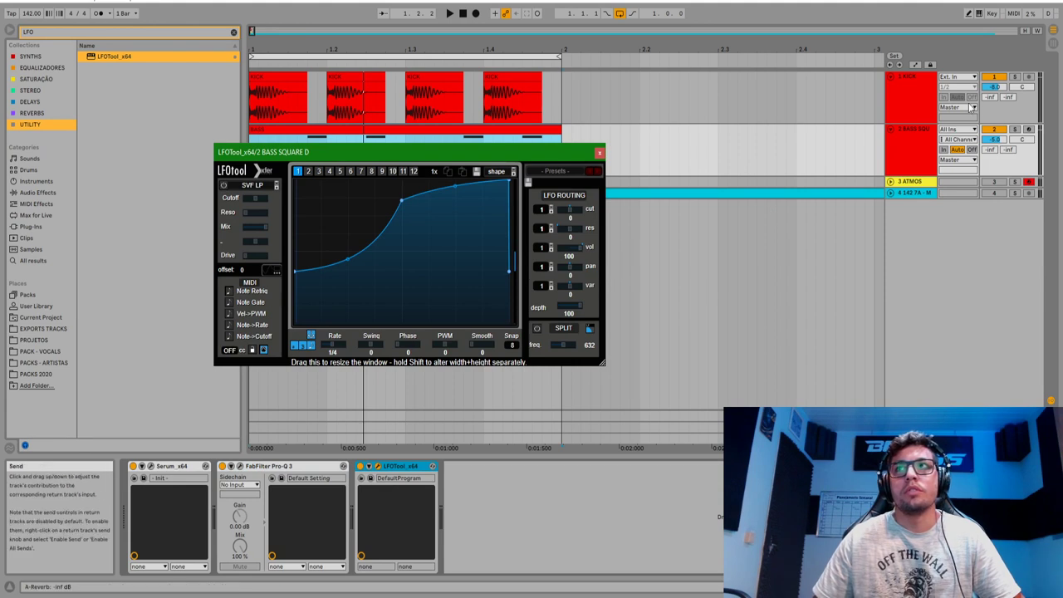
# Reshape LFOTool's volume curve with a steeper rise, a full-level plateau and a sharp final drop, auditioning it before closing the window
pyautogui.moveTo(402, 200); pyautogui.dragTo(400, 180)
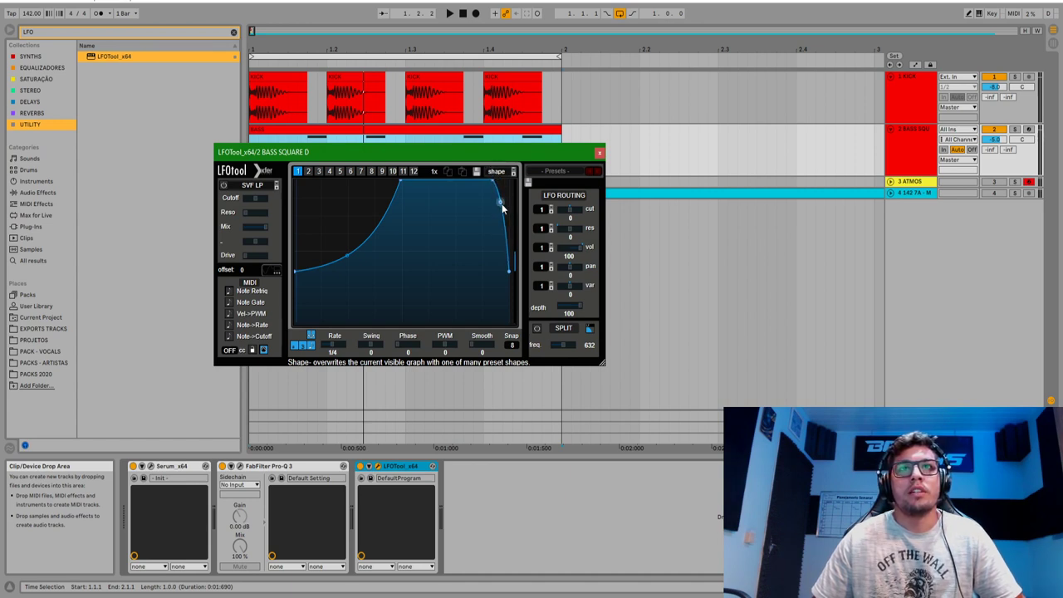
pyautogui.press('space')
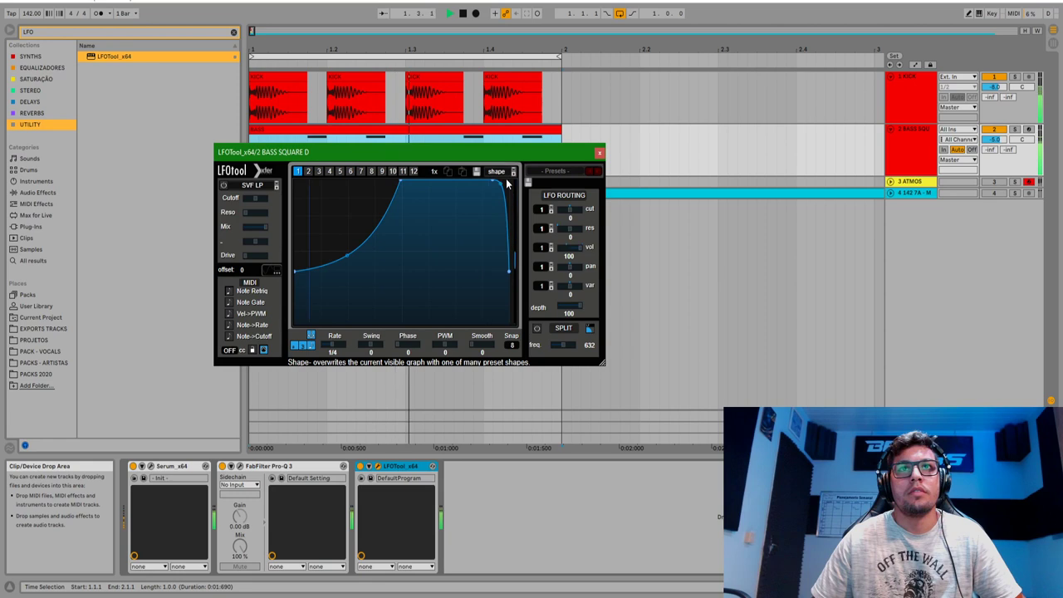
pyautogui.moveTo(349, 257); pyautogui.dragTo(373, 253)
pyautogui.press('space')
pyautogui.click(599, 155)
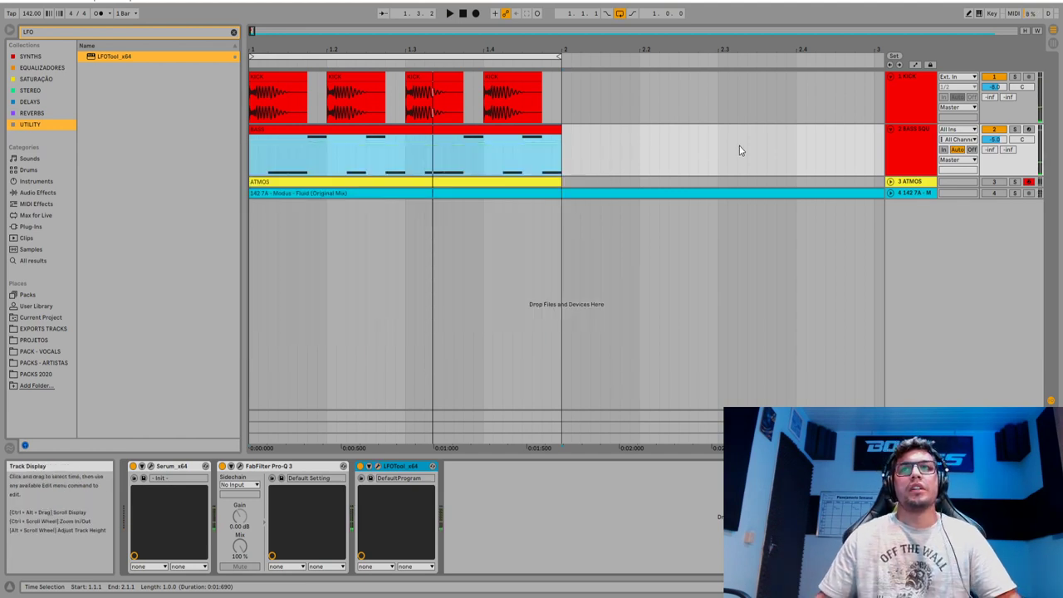
# Duplicate the one-bar kick and bass clips three times and extend the loop to four bars
pyautogui.moveTo(399, 49); pyautogui.dragTo(377, 18)
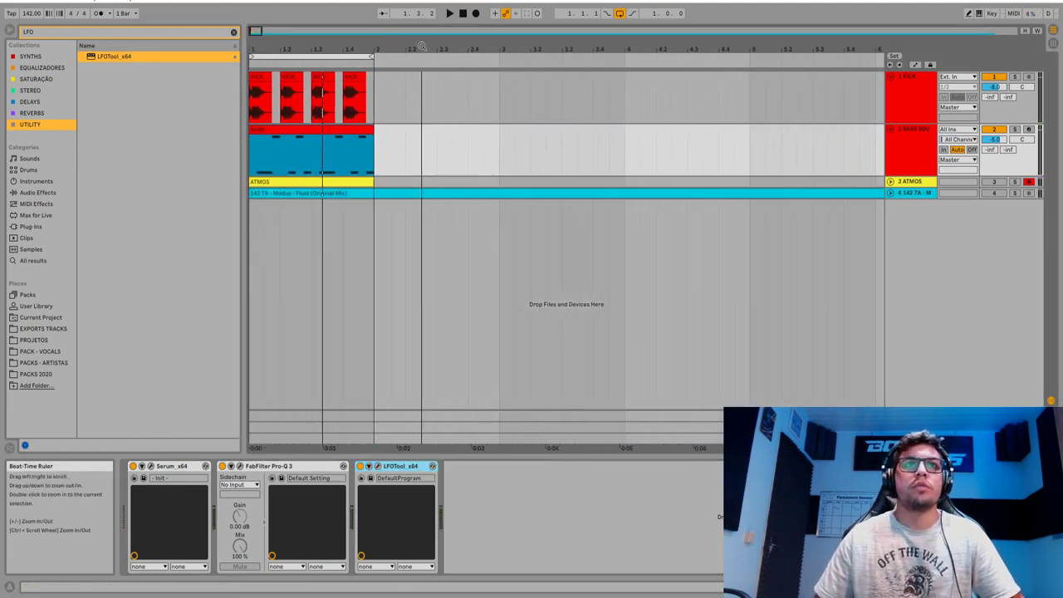
pyautogui.moveTo(370, 92); pyautogui.dragTo(241, 146)
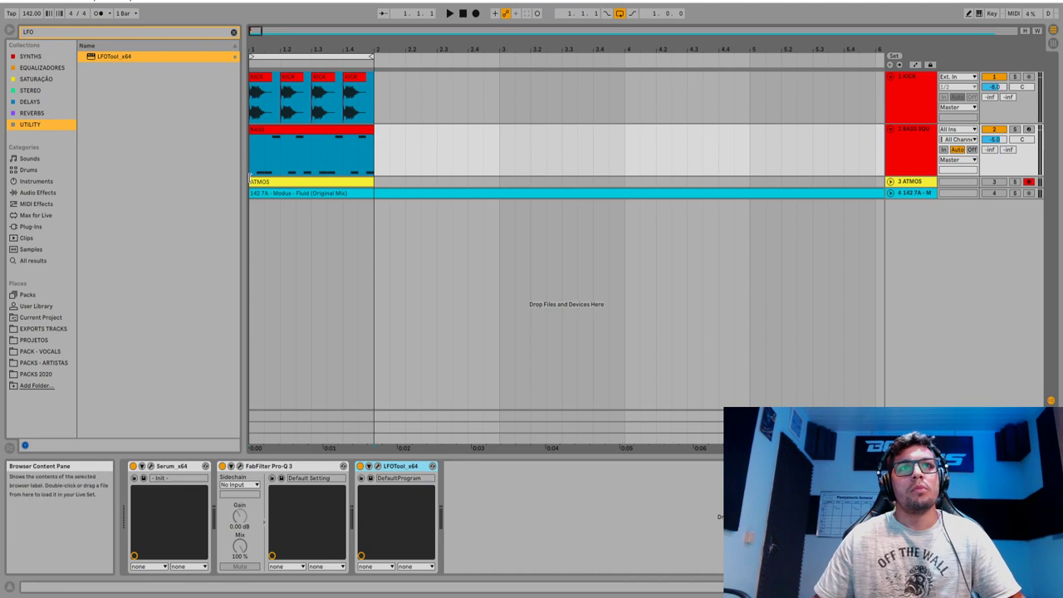
pyautogui.hotkey('ctrl', 'd')
pyautogui.hotkey('ctrl', 'd')
pyautogui.hotkey('ctrl', 'd')
pyautogui.moveTo(499, 49); pyautogui.dragTo(406, 48)
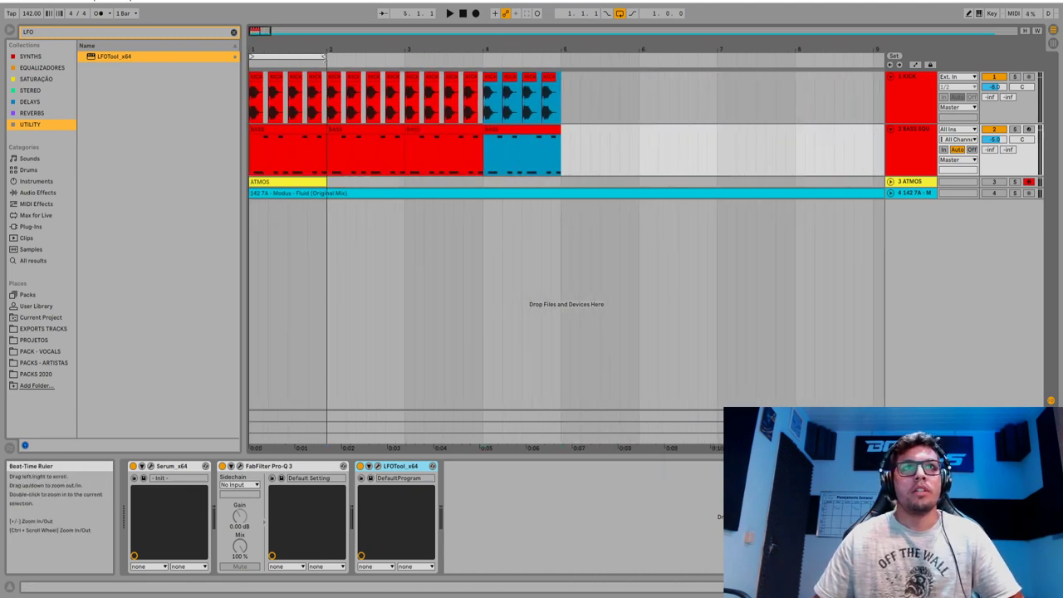
pyautogui.moveTo(320, 54); pyautogui.dragTo(560, 54)
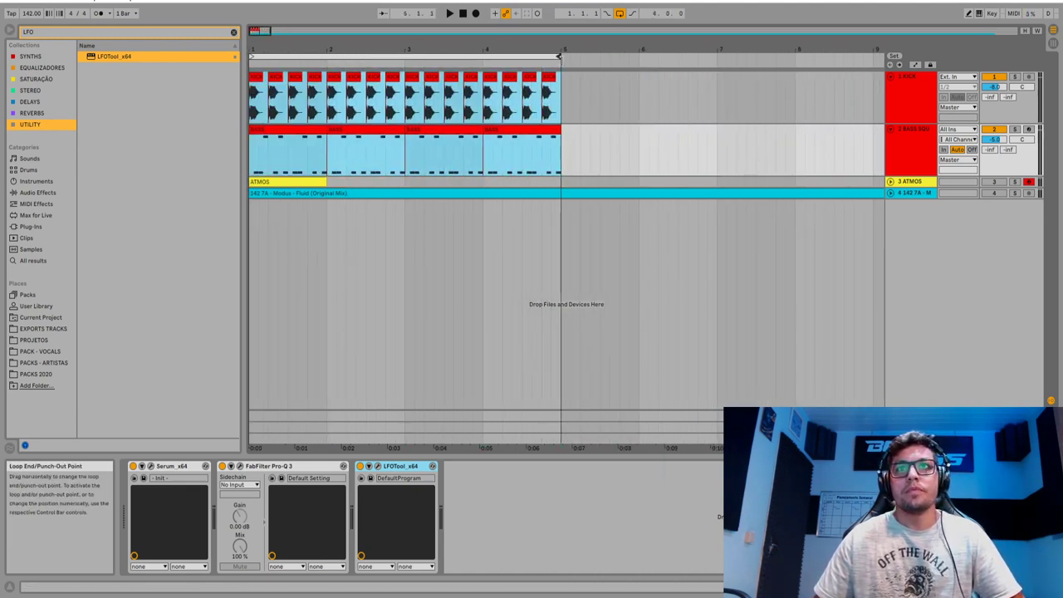
# Unfold the ATMOS track and transpose all notes of its clip down two semitones
pyautogui.click(891, 182)
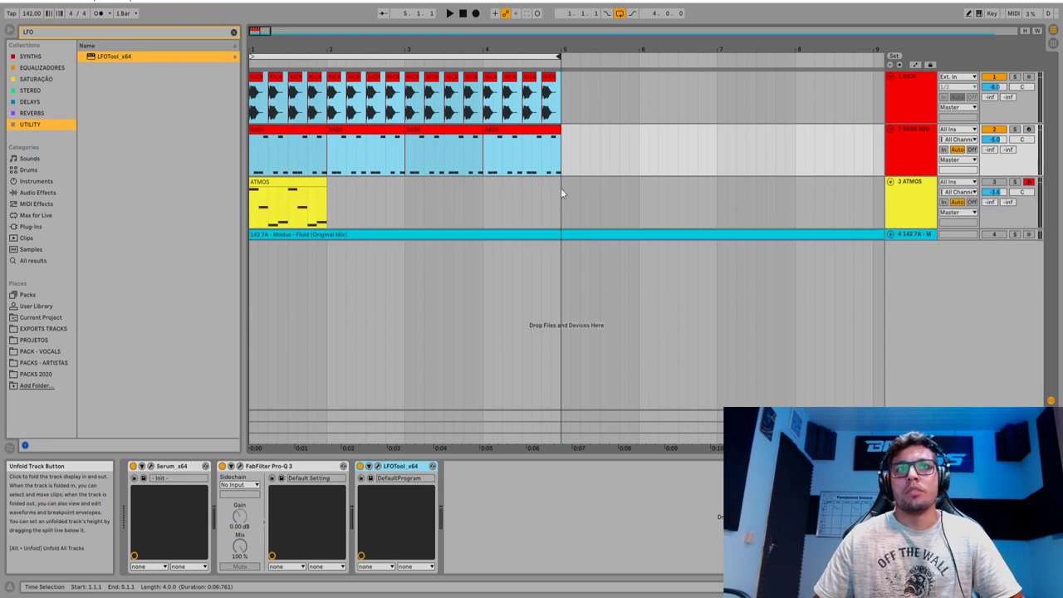
pyautogui.doubleClick(310, 181)
pyautogui.click(571, 367)
pyautogui.hotkey('ctrl', 'a')
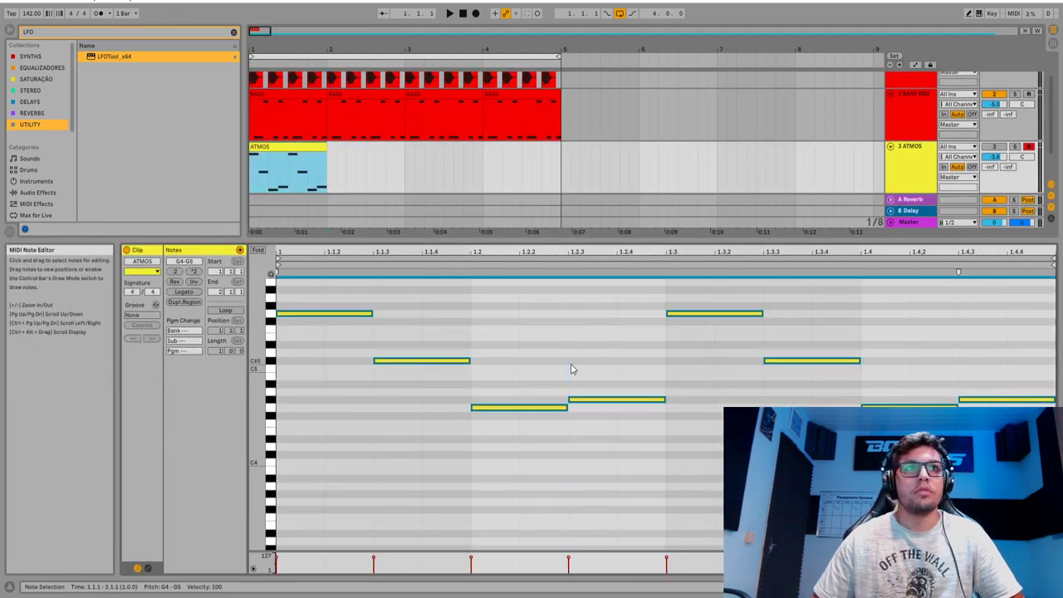
pyautogui.press('Down')
pyautogui.press('Down')
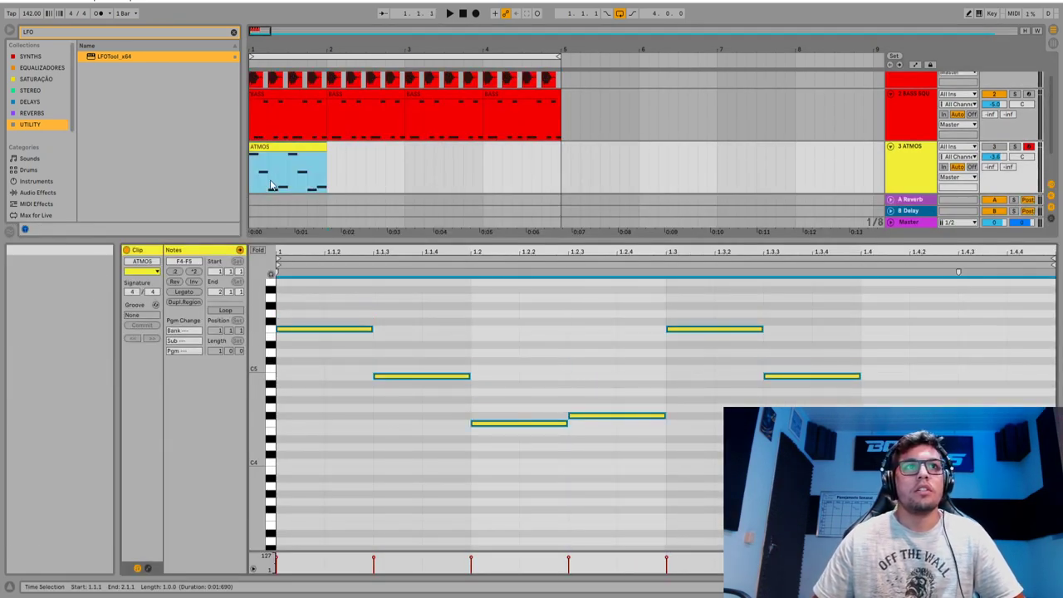
# Duplicate the ATMOS clip three times to fill the four-bar loop
pyautogui.click(287, 149)
pyautogui.hotkey('ctrl', 'd')
pyautogui.hotkey('ctrl', 'd')
pyautogui.hotkey('ctrl', 'd')
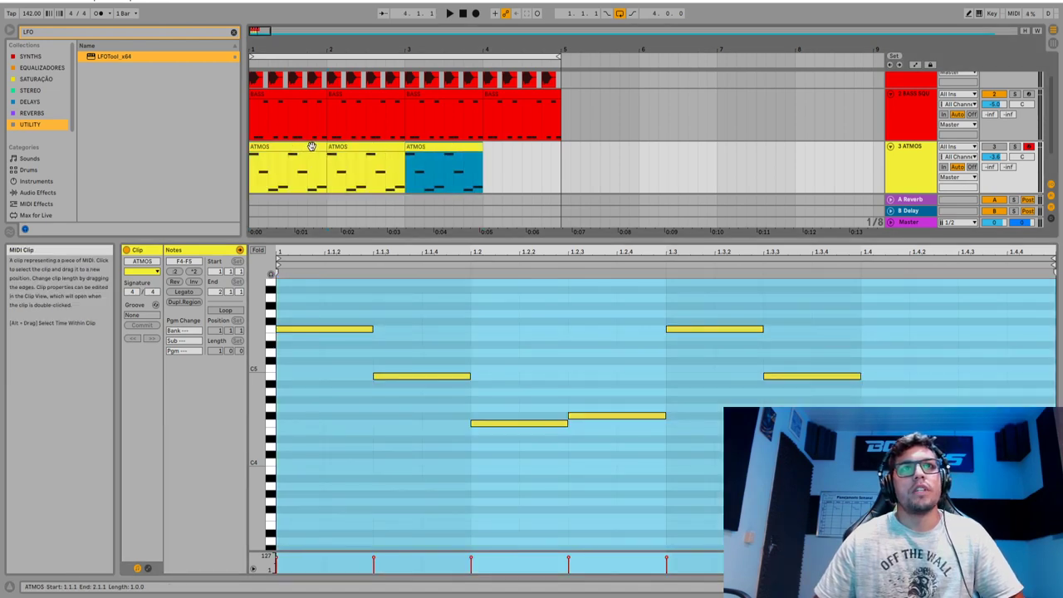
# Examine the notes in the BASS clips and return to the bass track's devices
pyautogui.click(455, 104)
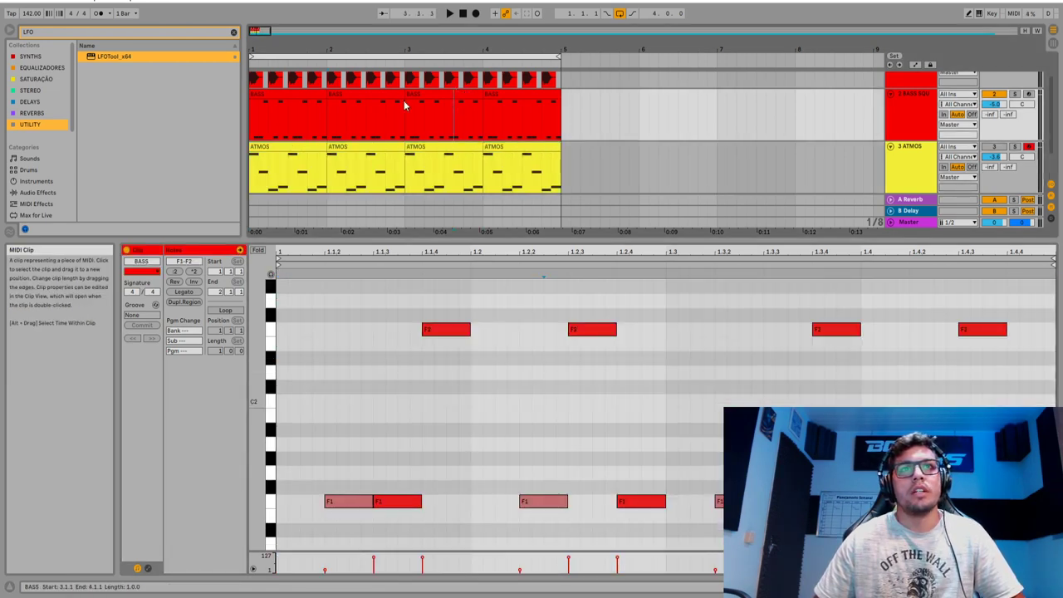
pyautogui.click(292, 93)
pyautogui.click(913, 114)
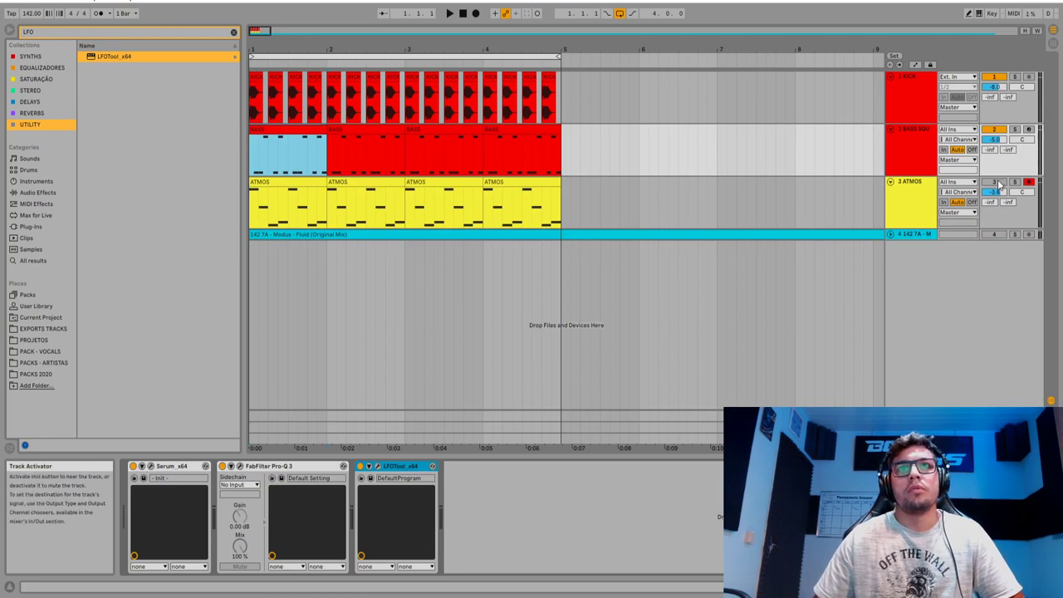
# Activate the ATMOS track and play the four-bar loop with kick, bass and atmosphere
pyautogui.click(997, 183)
pyautogui.click(415, 57)
pyautogui.press('space')
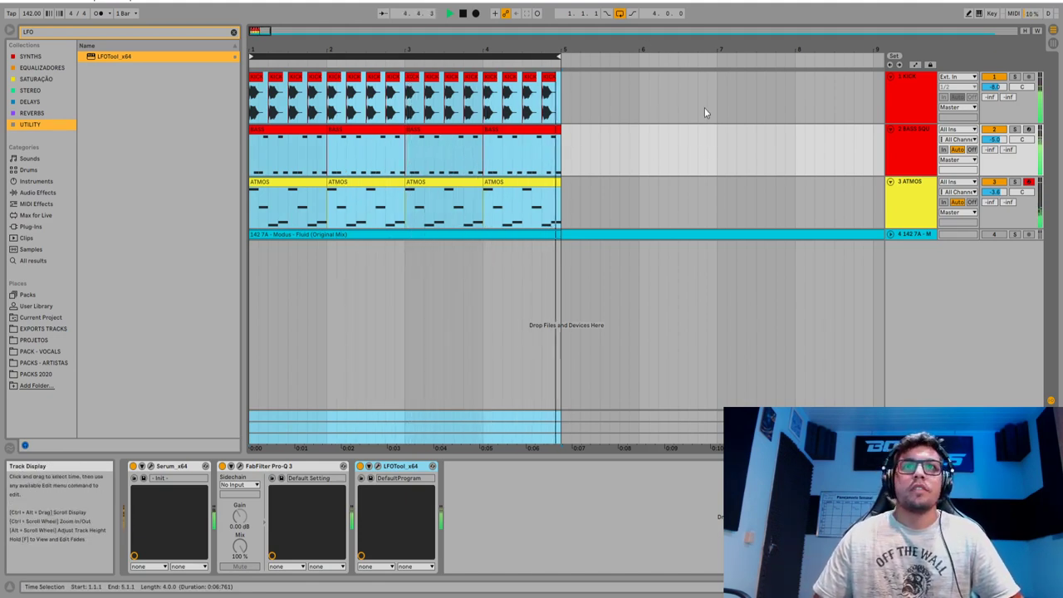
pyautogui.press('space')
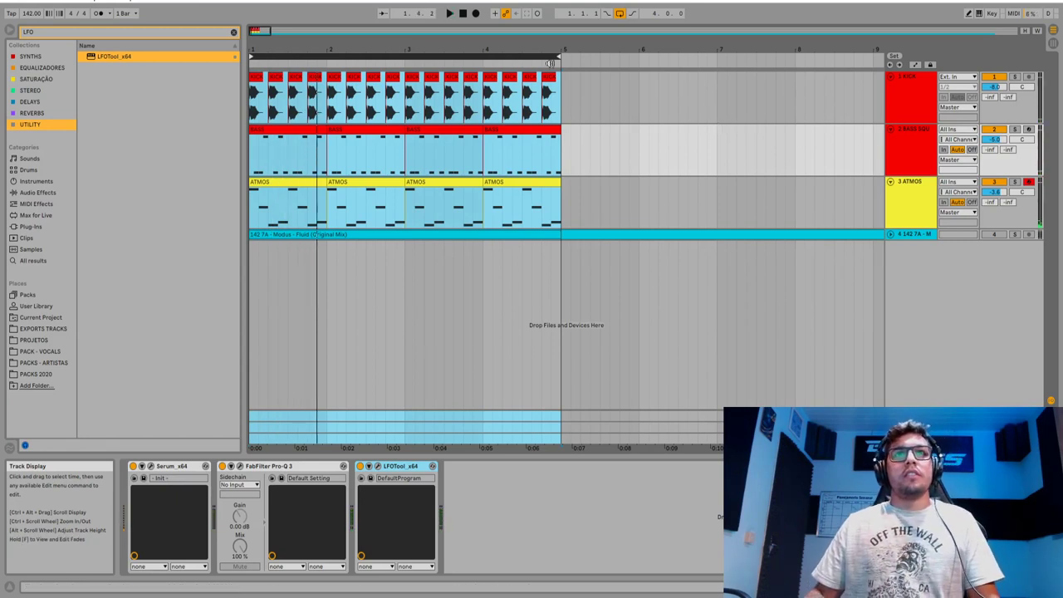
# Solo the Modus - Fluid reference track to compare it with the loop, take it out of solo and fold it
pyautogui.click(890, 236)
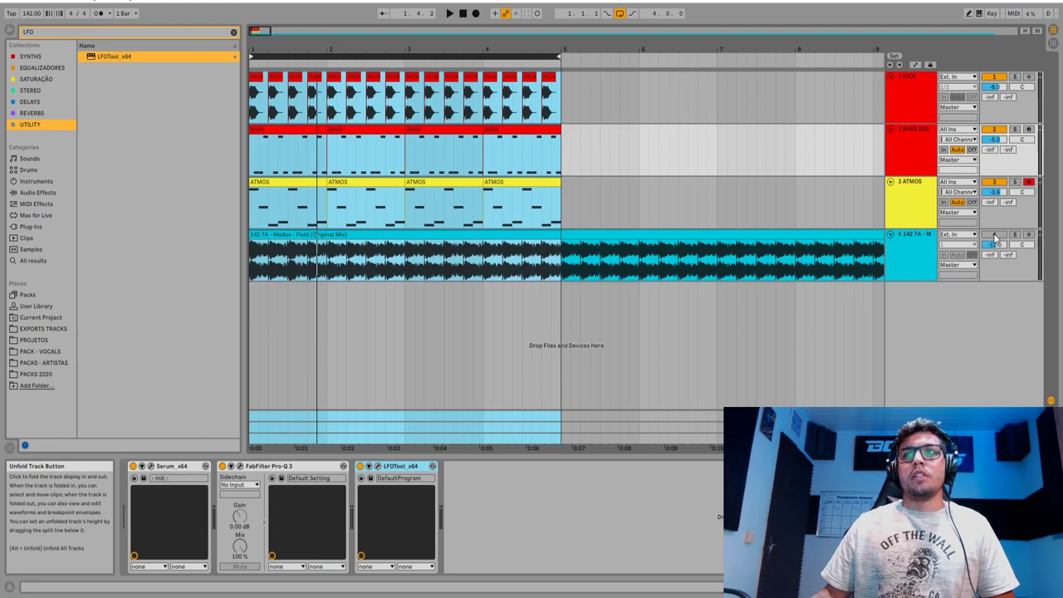
pyautogui.click(1013, 235)
pyautogui.press('space')
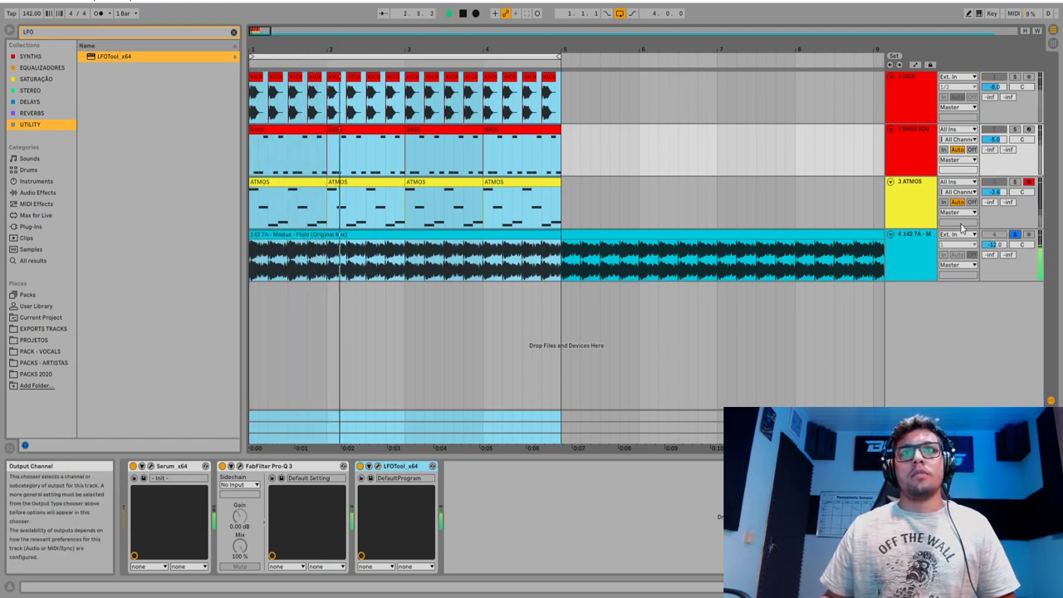
pyautogui.click(1013, 235)
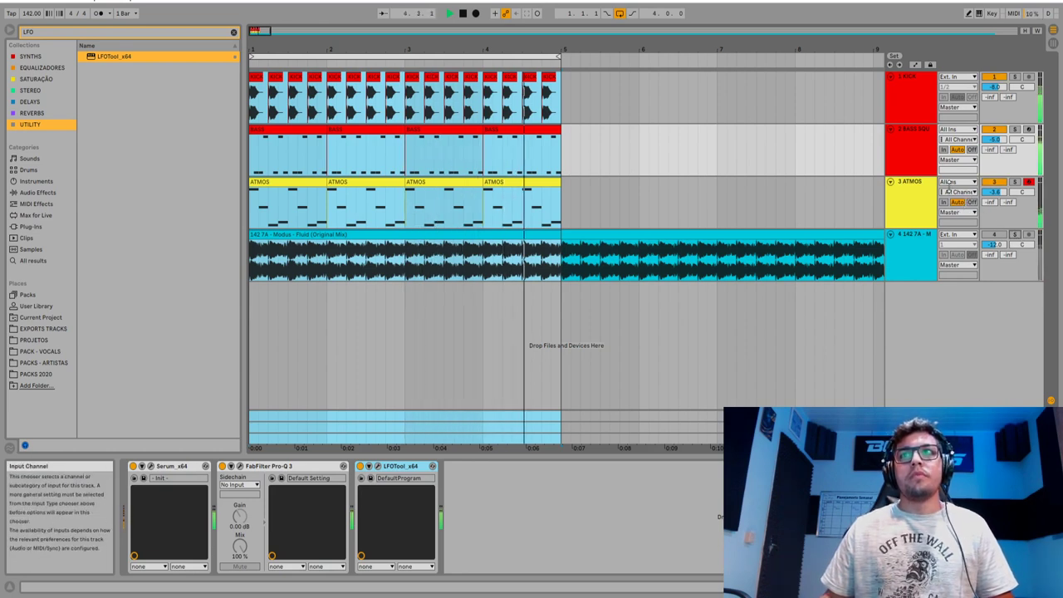
pyautogui.press('space')
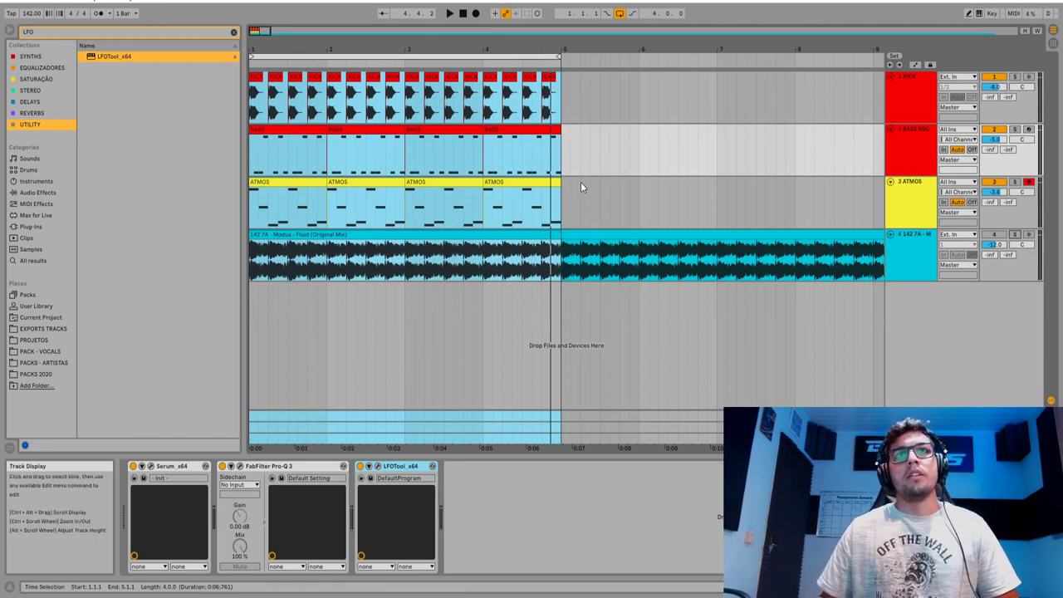
pyautogui.moveTo(396, 50); pyautogui.dragTo(386, 45)
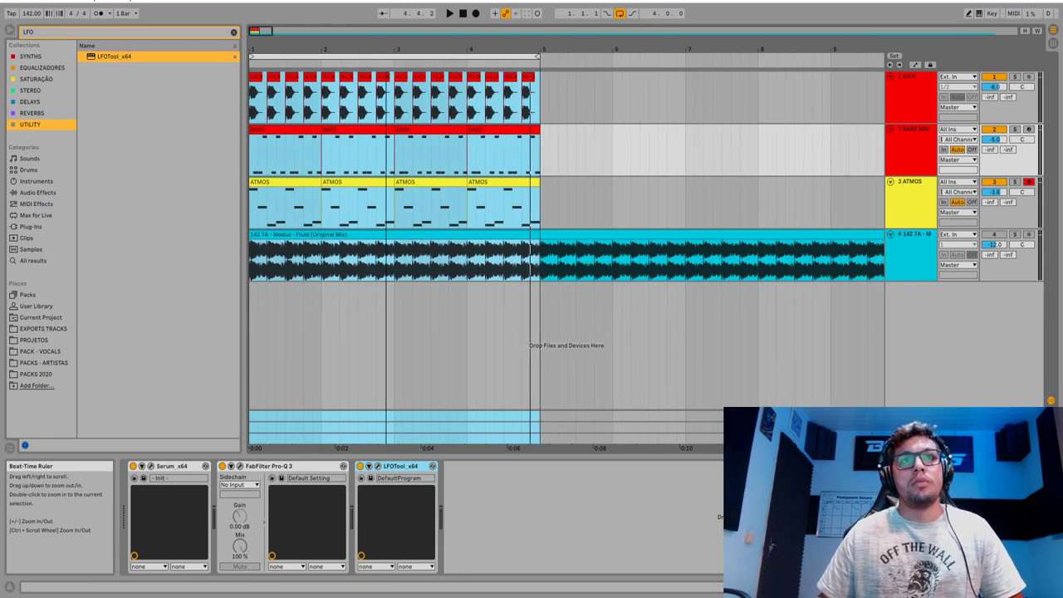
pyautogui.click(888, 234)
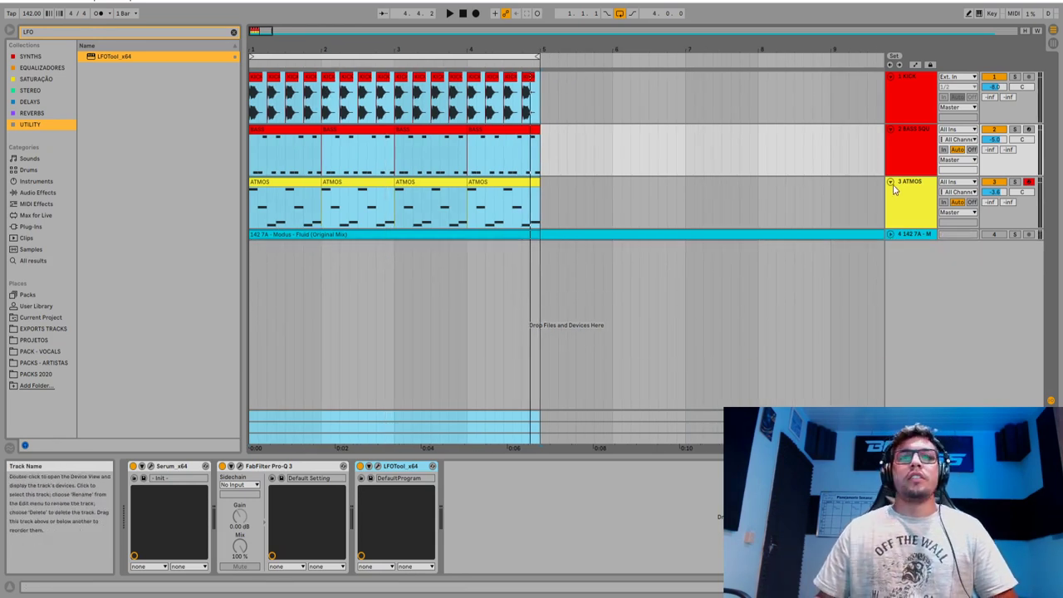